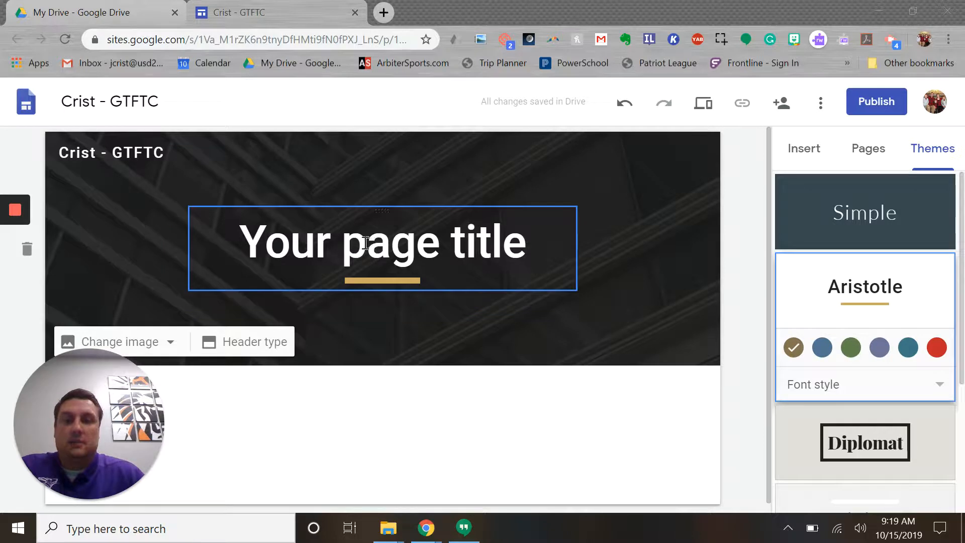
Step: Replace the placeholder page title in the header with "Google Tools for the Classroom"
triple_click(372, 244)
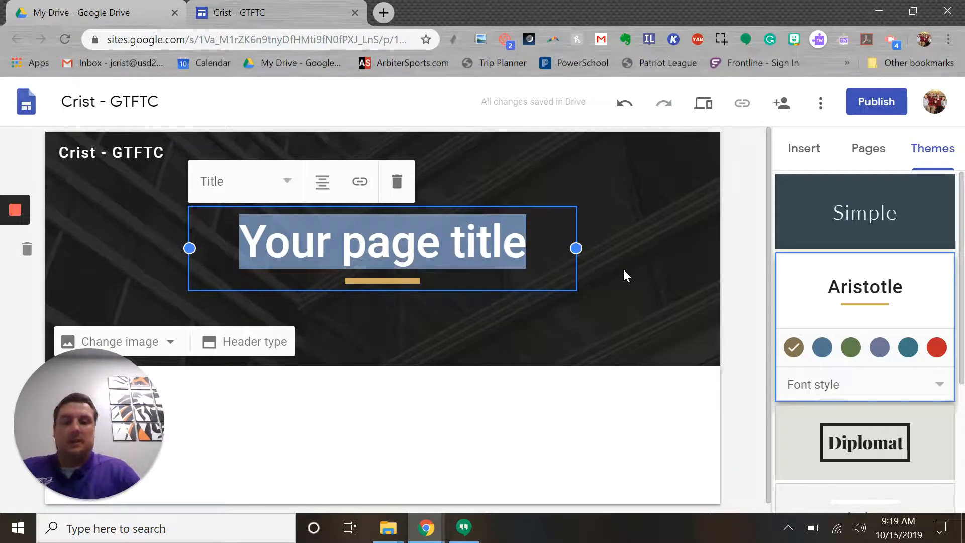
text(Google )
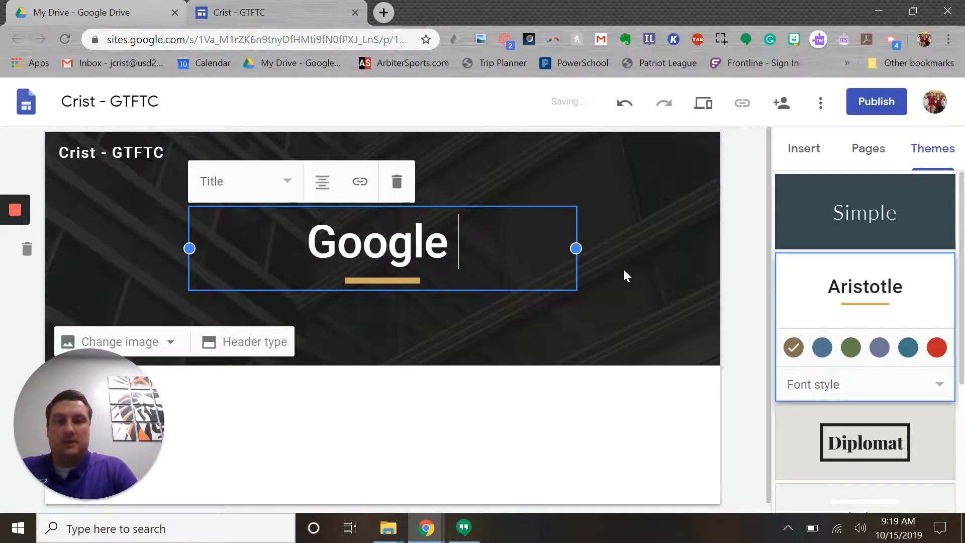
text(Tools for)
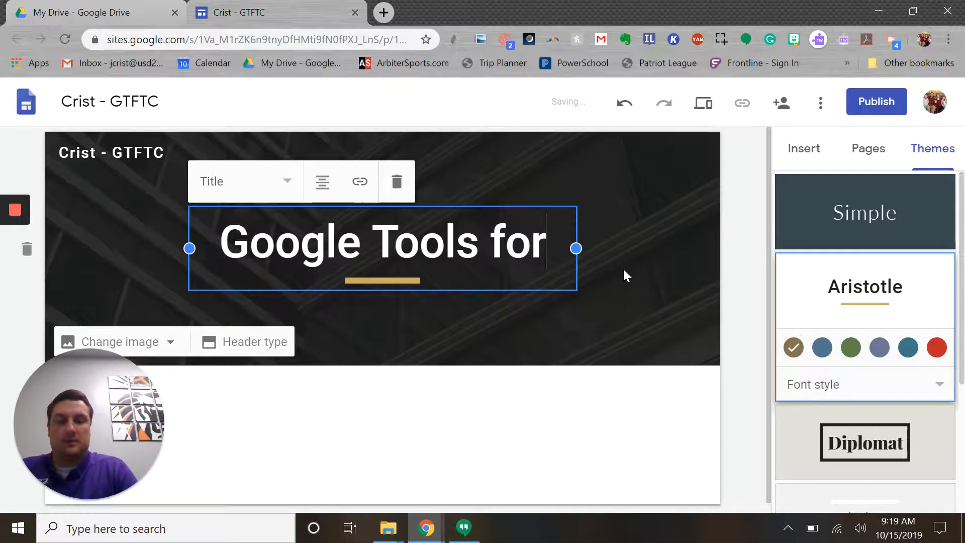
text( the Classro)
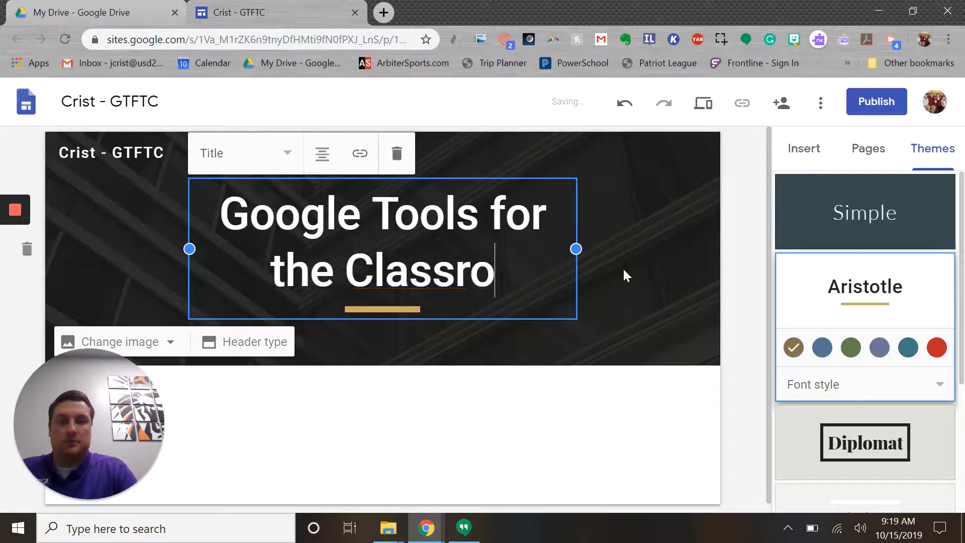
text(om)
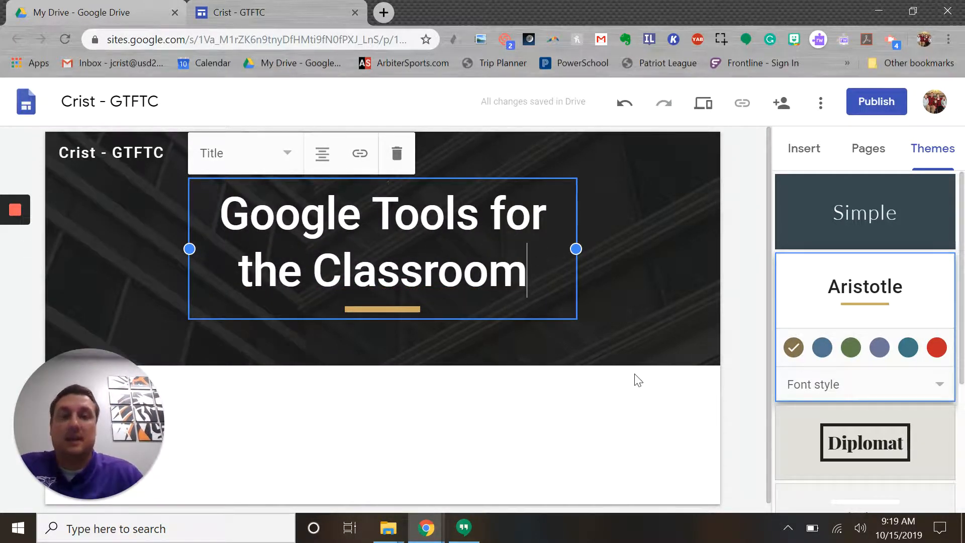
click(622, 385)
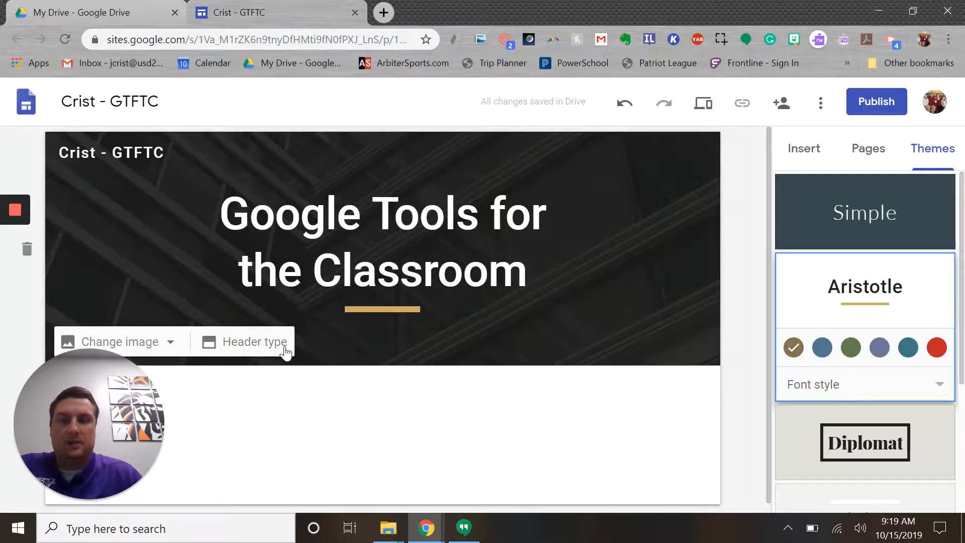
Step: Try the Title only, Large banner and Cover header types, and set the header back to Banner
click(258, 349)
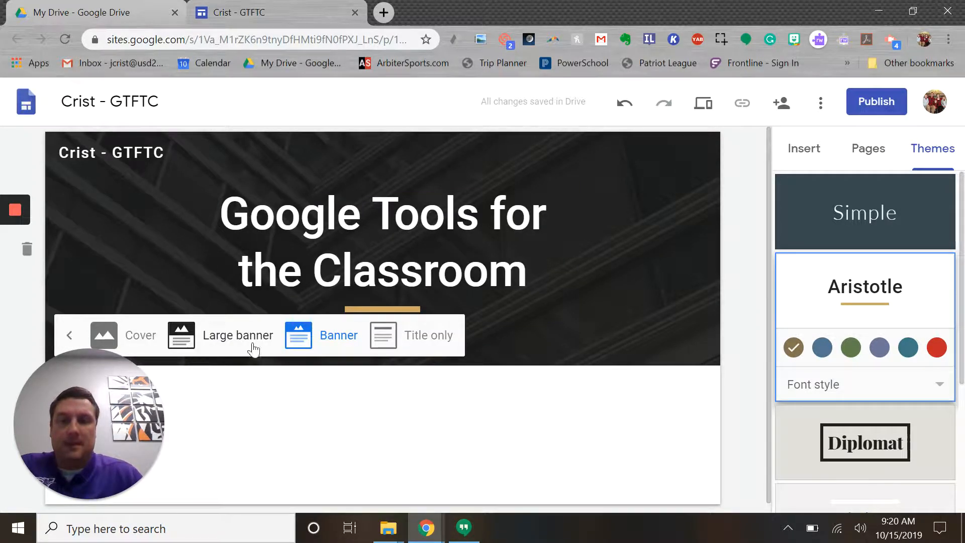
click(426, 344)
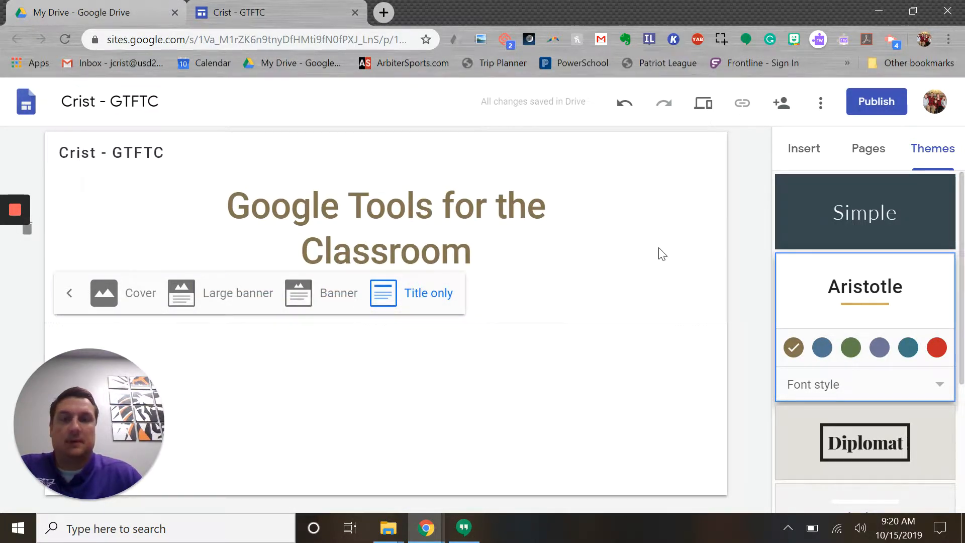
click(334, 302)
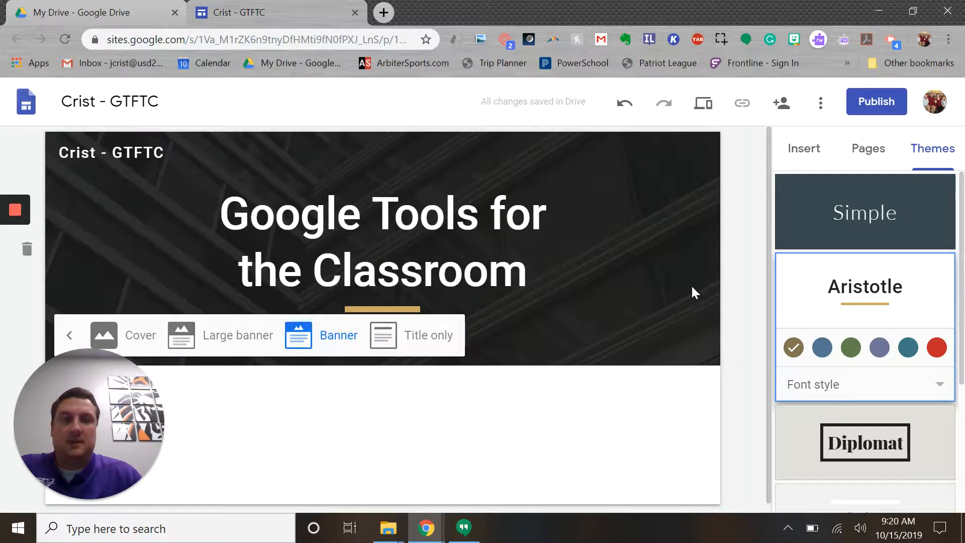
click(242, 342)
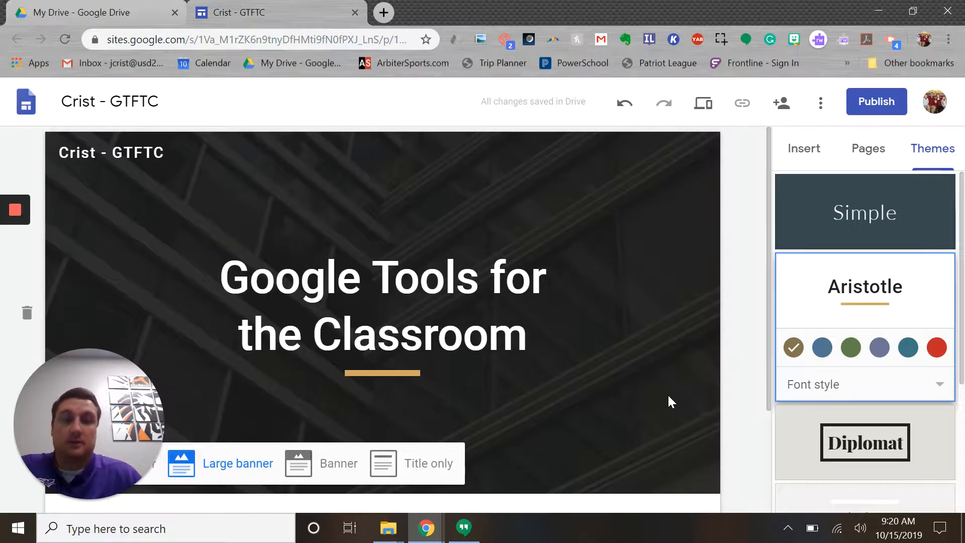
scroll(667, 394, down, 3)
scroll(667, 397, up, 2)
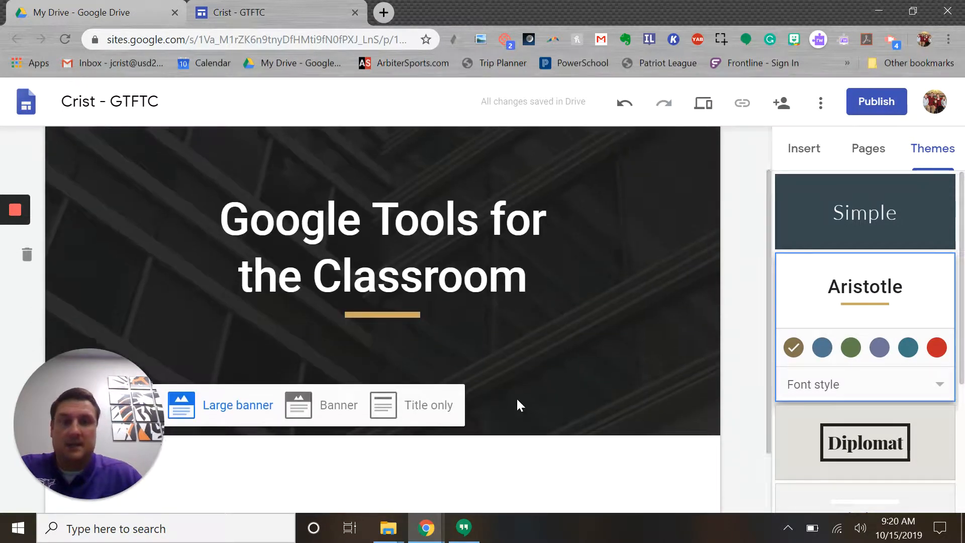
scroll(517, 397, down, 3)
click(127, 327)
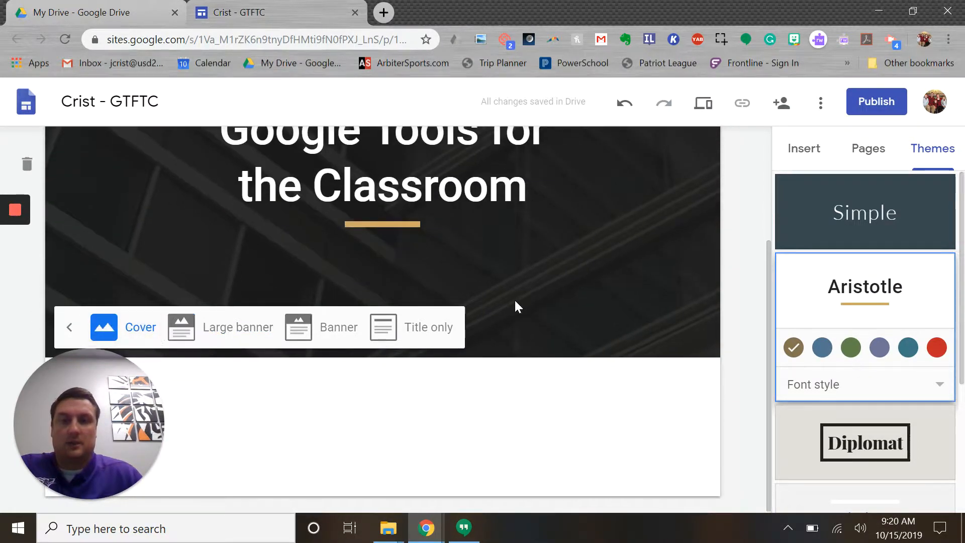
scroll(517, 304, up, 3)
scroll(520, 305, down, 3)
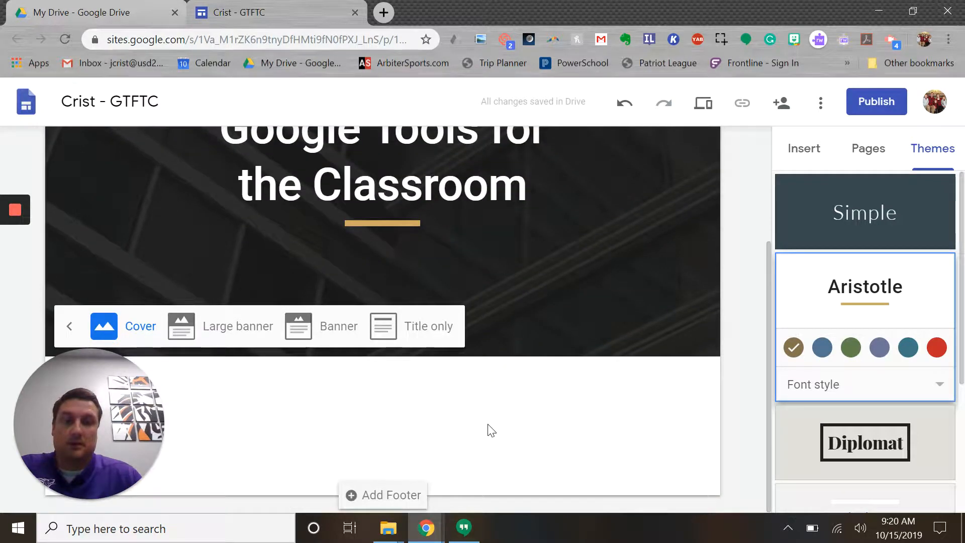
click(333, 332)
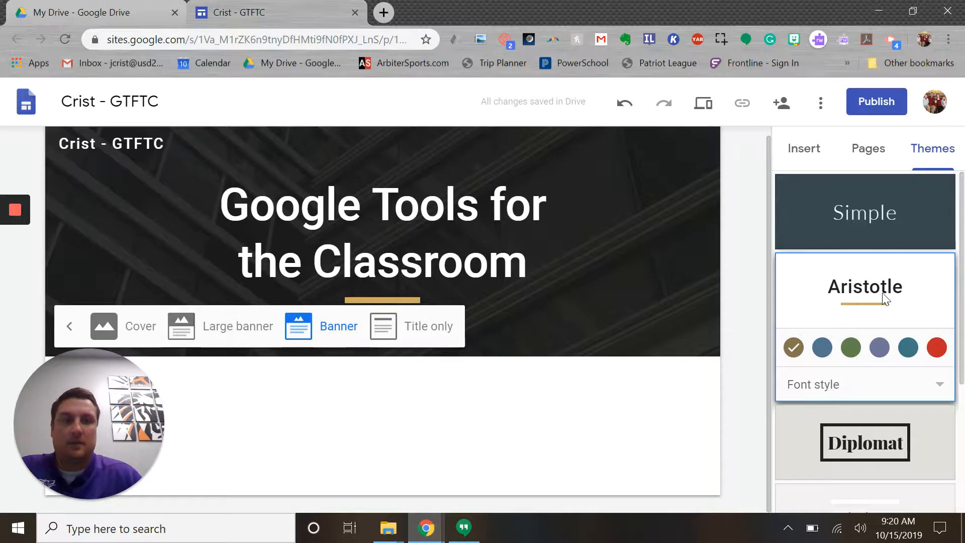
Step: Set the font style of the Aristotle theme to Bold
click(940, 391)
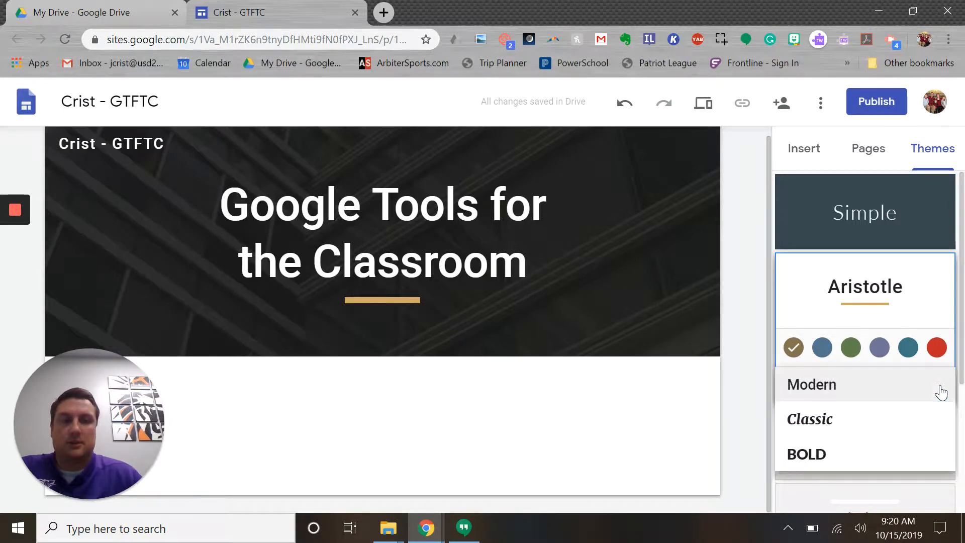
click(804, 459)
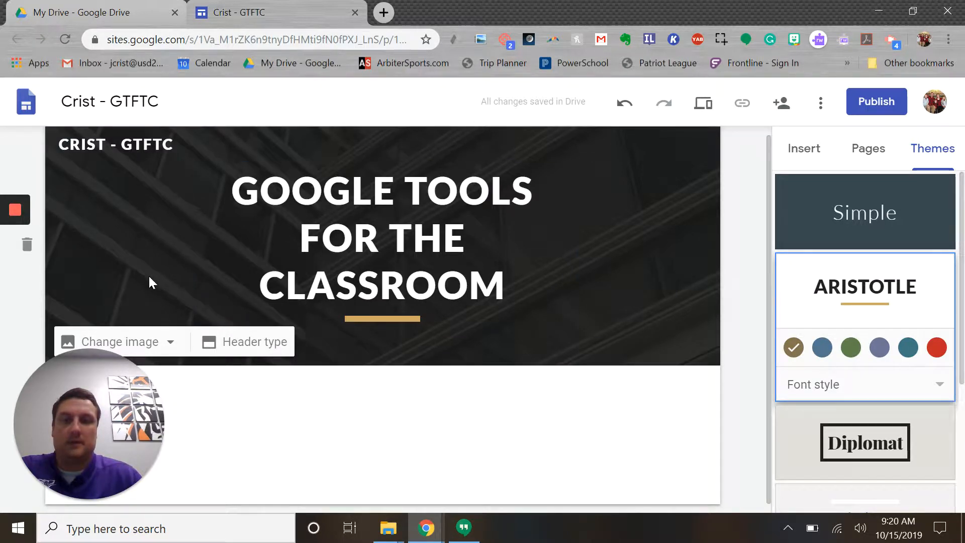
Step: Change the header image to the gallery photo of a laptop, coffee cup and notepad on a wooden desk
click(171, 343)
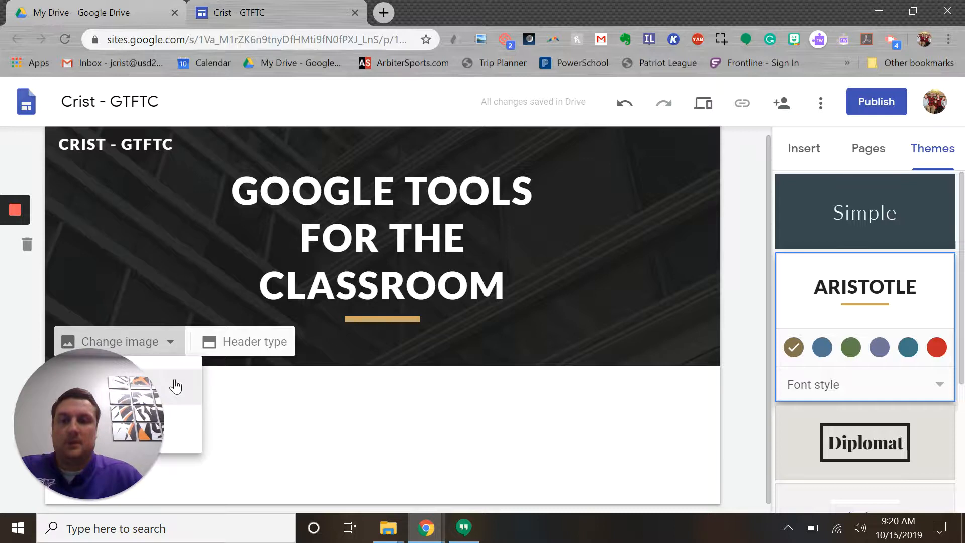
drag(104, 427, 898, 436)
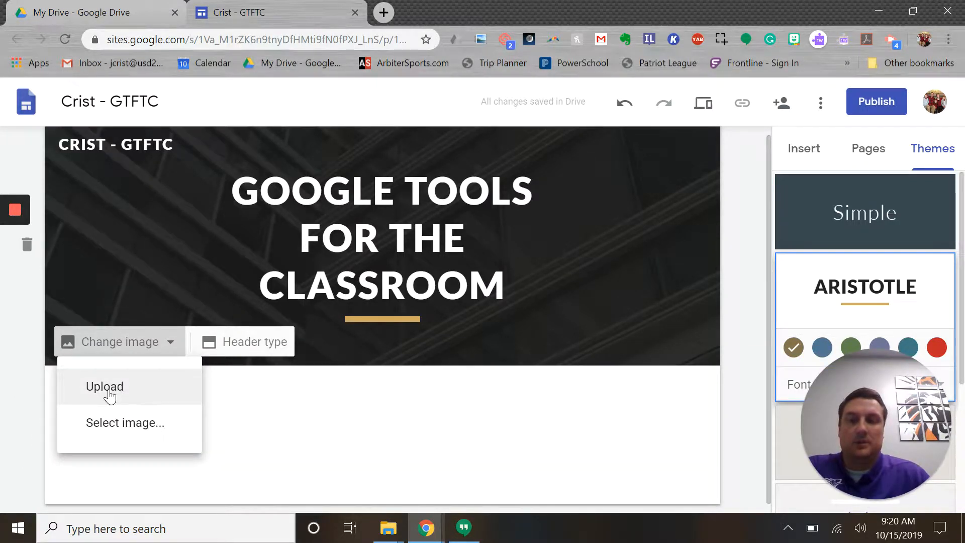
click(120, 425)
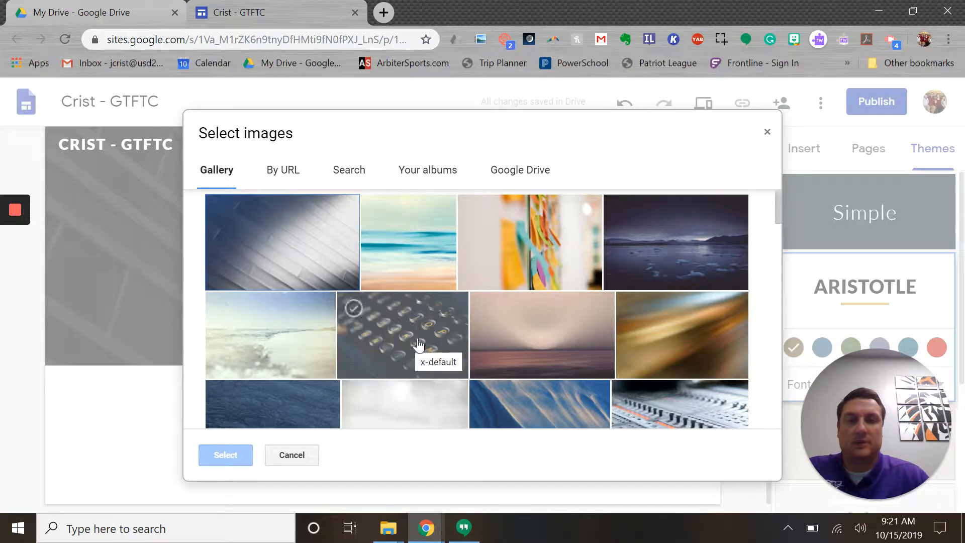
scroll(523, 342, down, 10)
scroll(514, 354, down, 4)
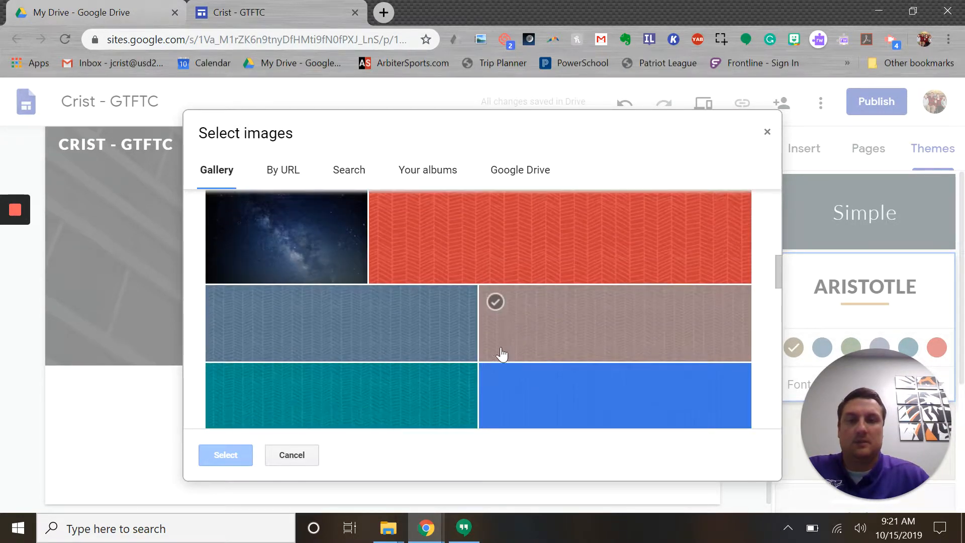
scroll(353, 367, down, 10)
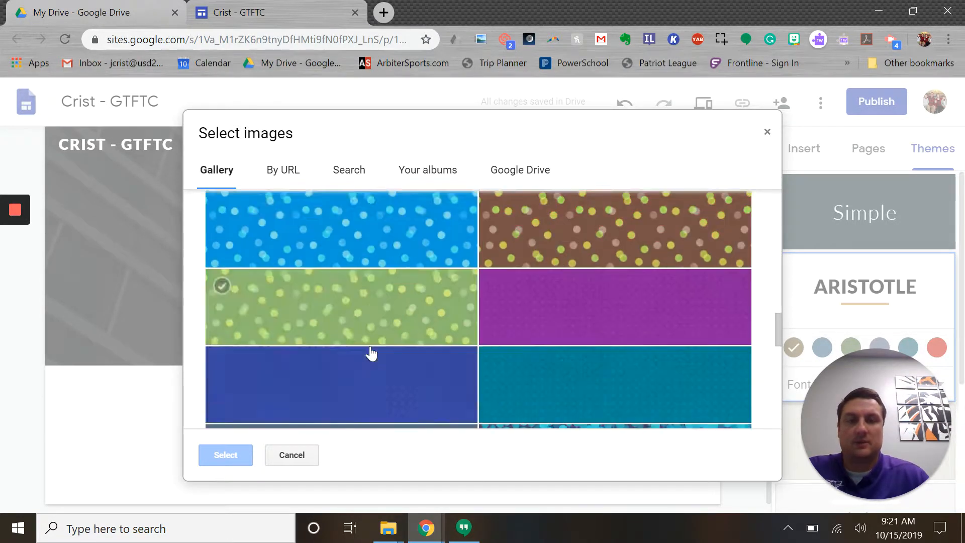
scroll(412, 342, up, 10)
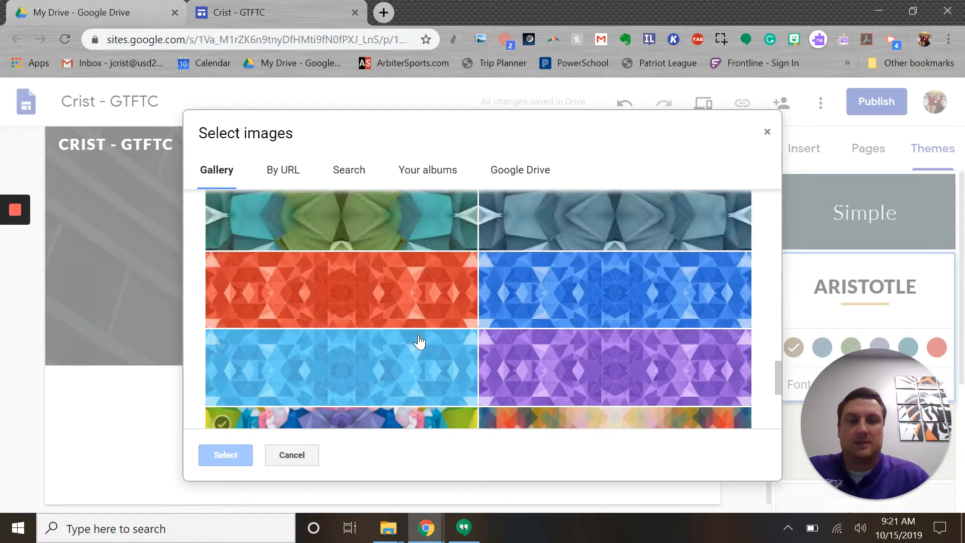
scroll(435, 340, up, 2)
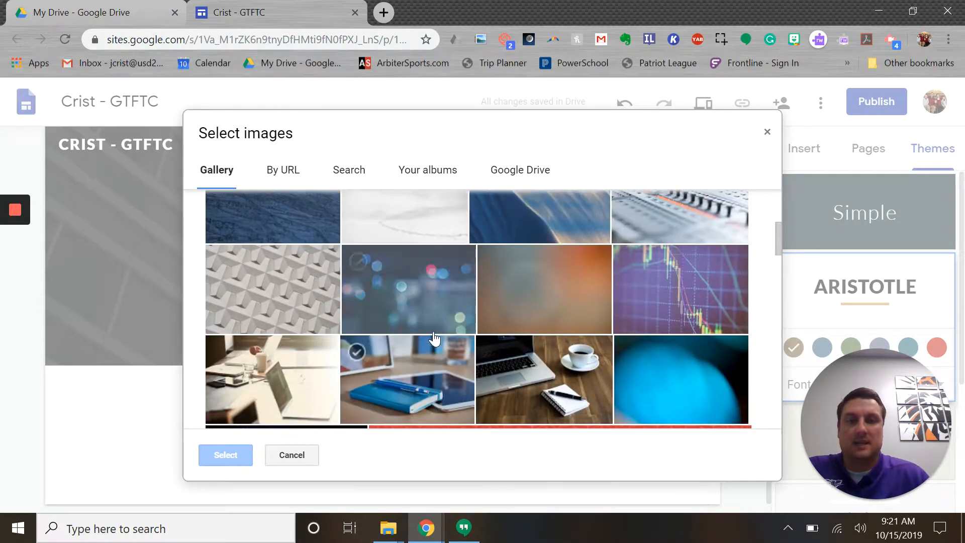
click(494, 353)
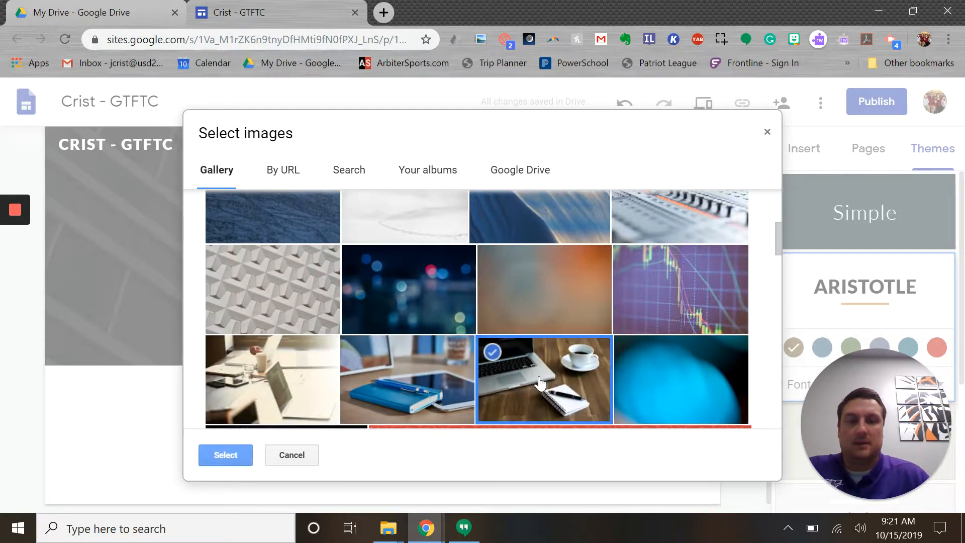
click(229, 457)
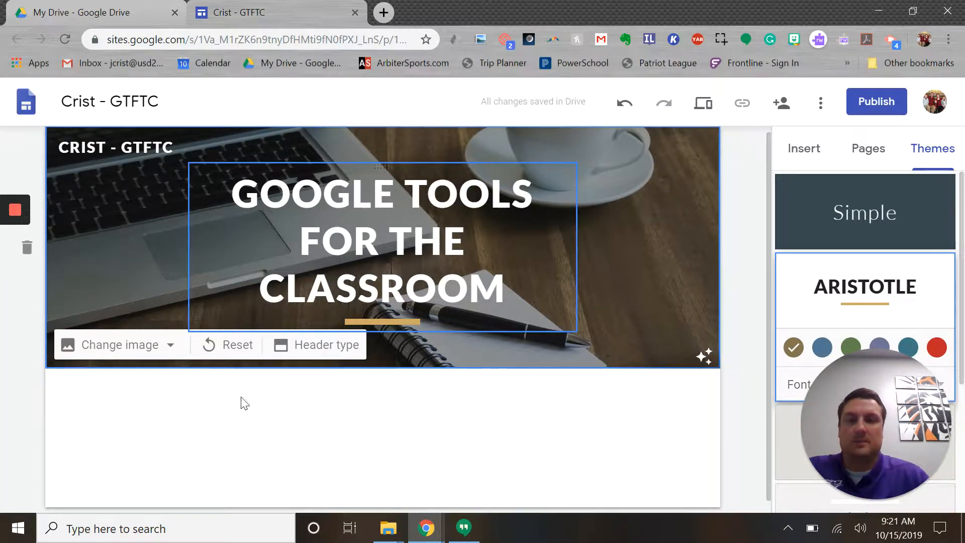
Step: Examine the URL and Google Drive sources for the header image, and close the image selection without choosing one
click(168, 345)
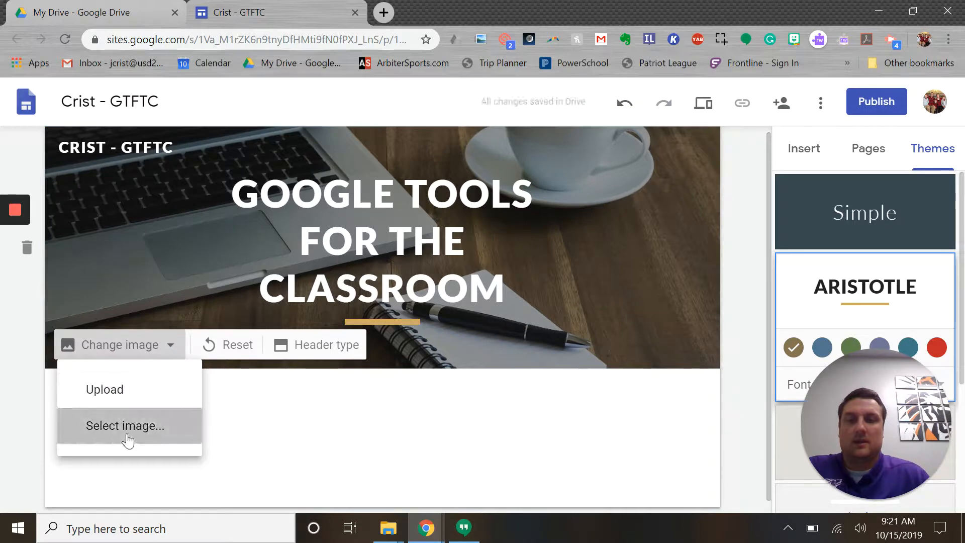
click(130, 429)
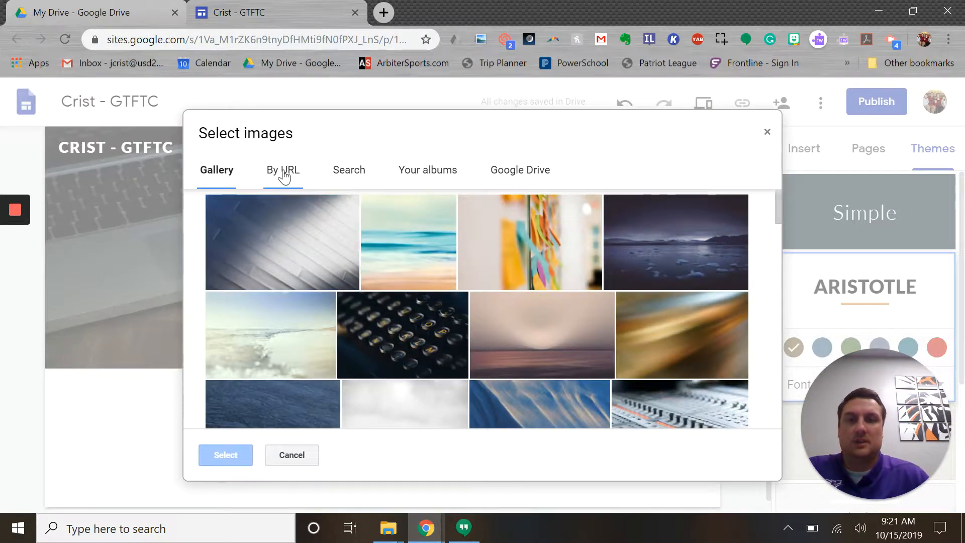
click(285, 173)
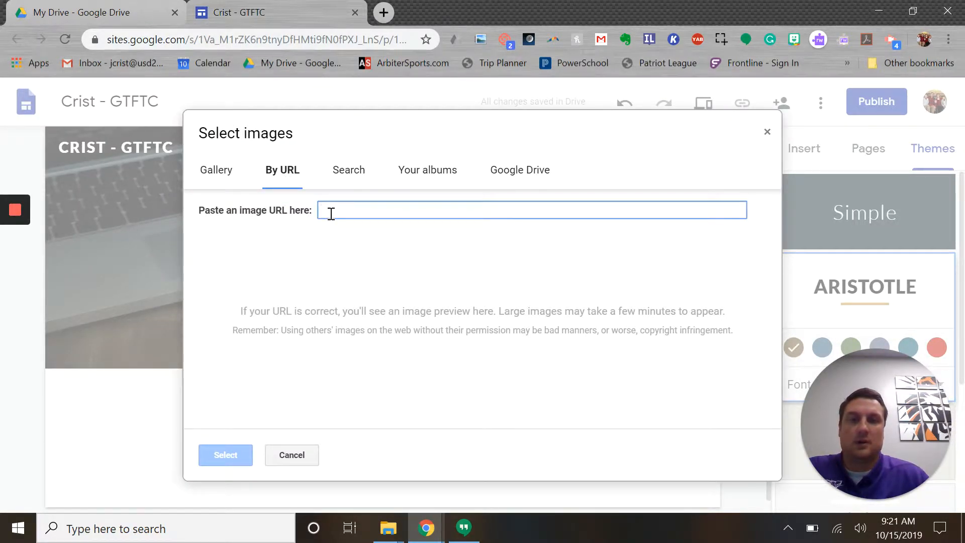
click(509, 175)
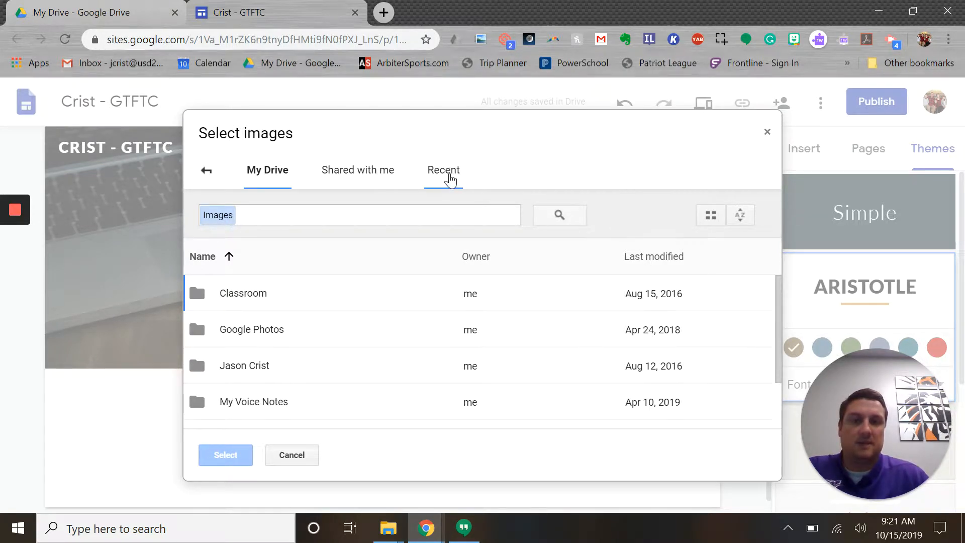
click(207, 171)
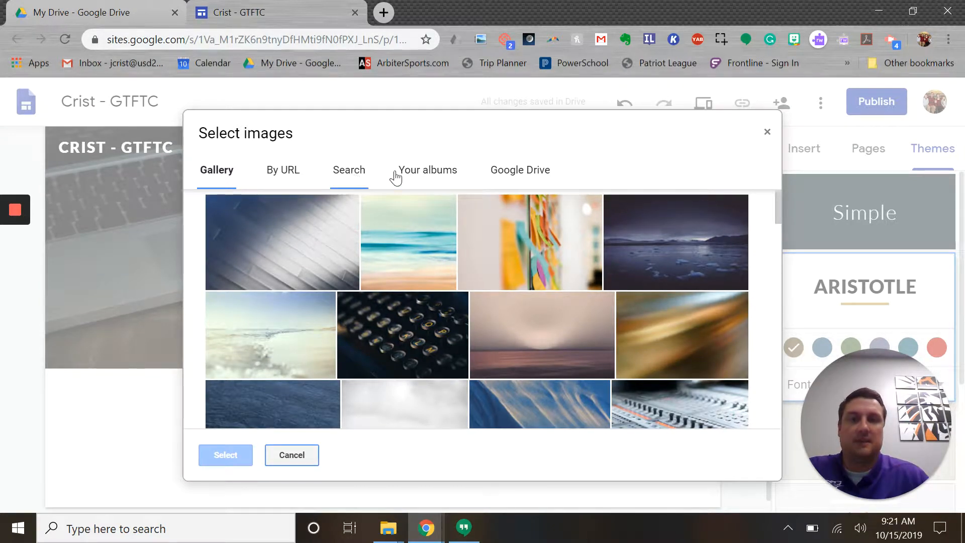
click(767, 133)
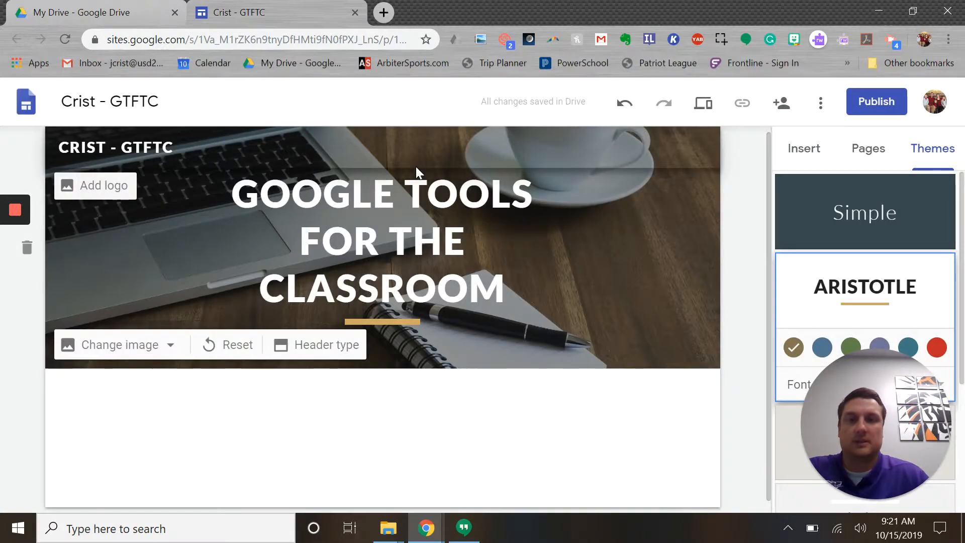
Step: Open the header image selection and search the web for images of "keyboard"
click(173, 350)
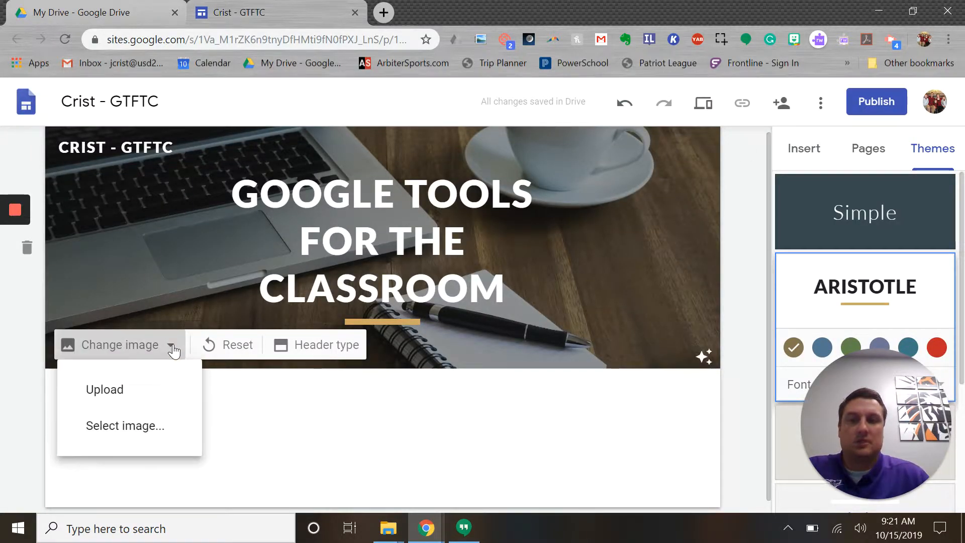
click(130, 428)
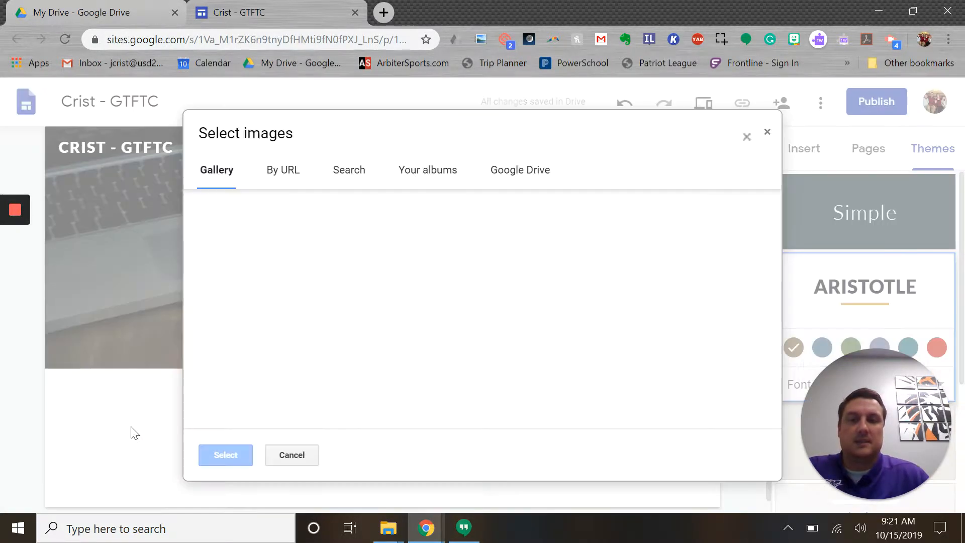
click(357, 178)
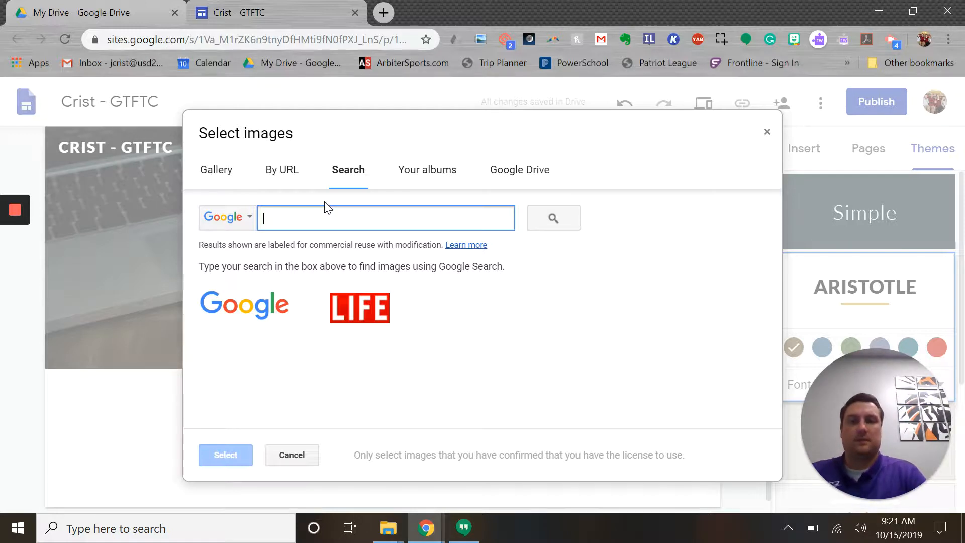
text(ke)
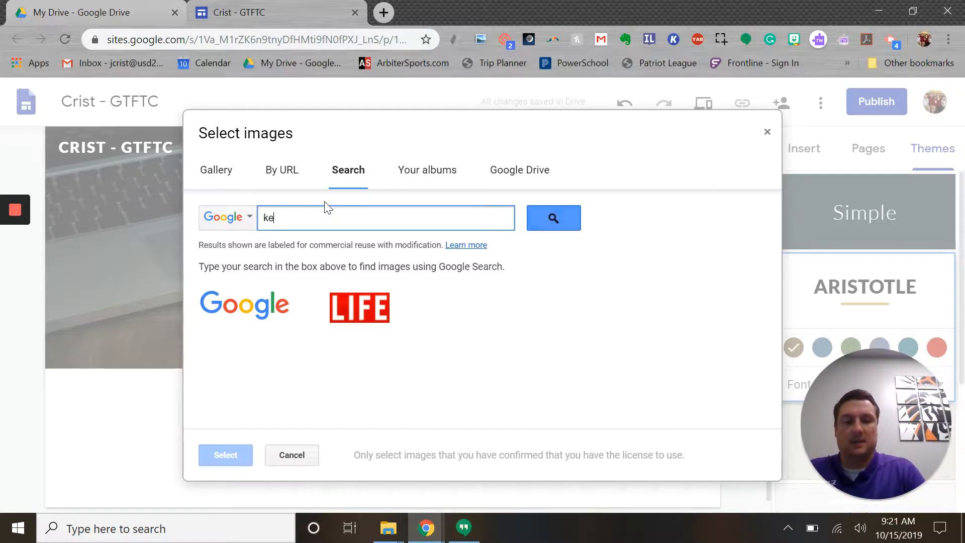
text(yboard)
key(Return)
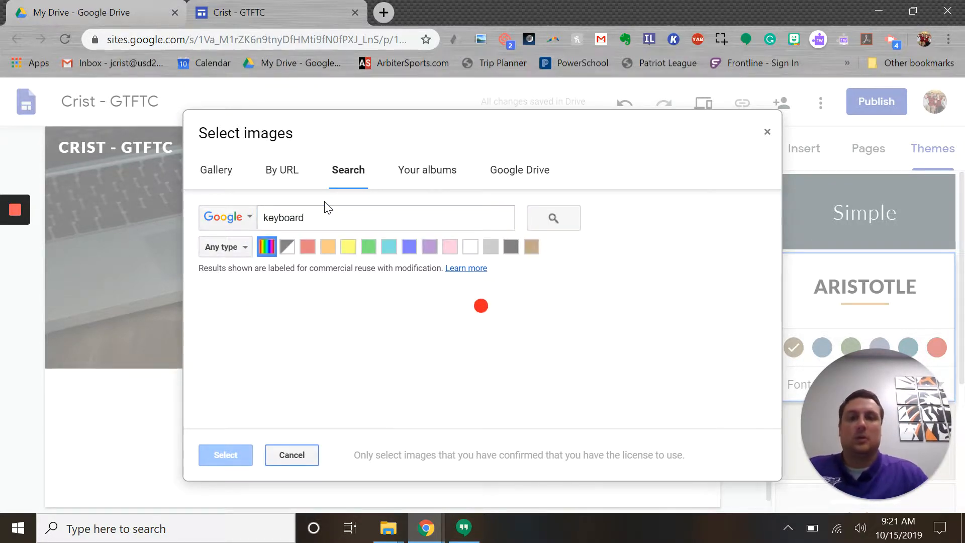
Step: Set the header image to the angled photo of a black laptop keyboard with a metallic palm rest
scroll(387, 321, down, 3)
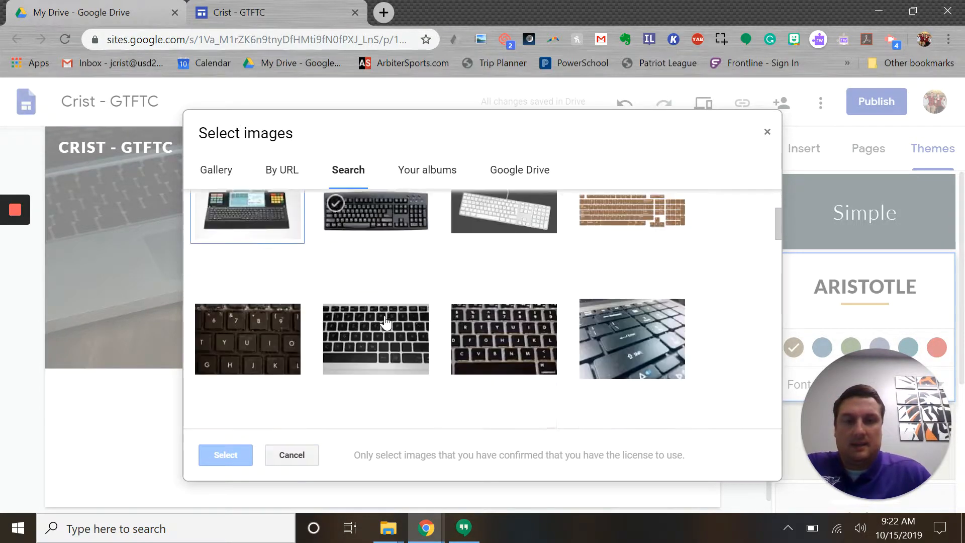
scroll(500, 314, down, 4)
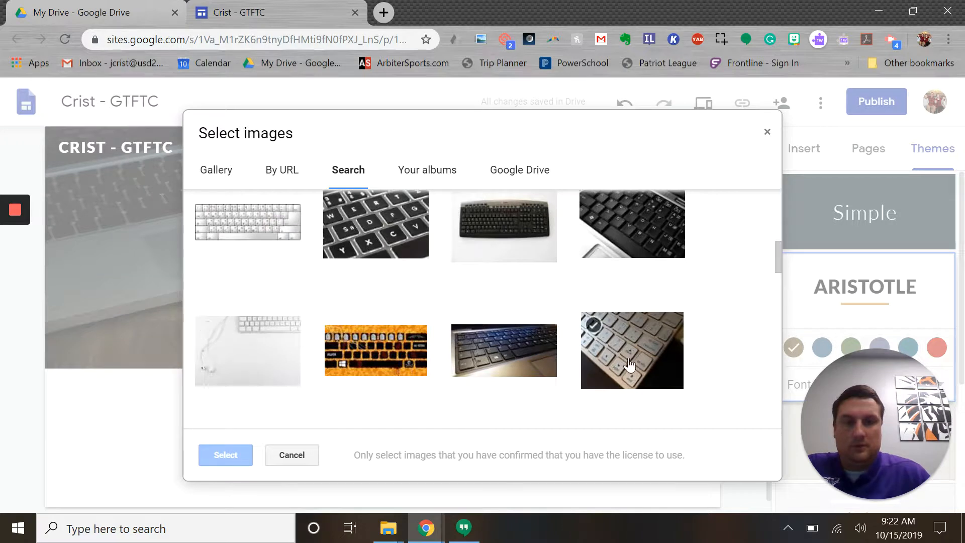
click(496, 355)
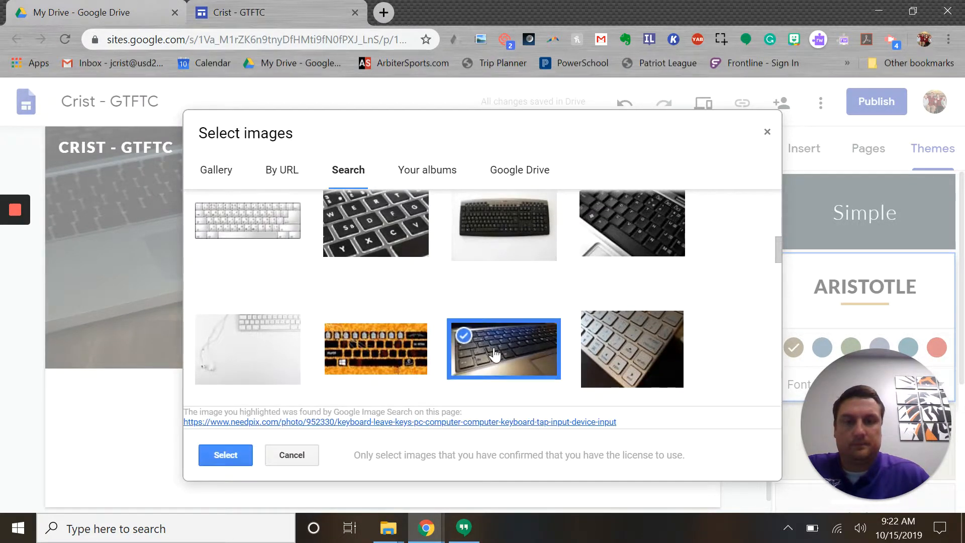
click(226, 455)
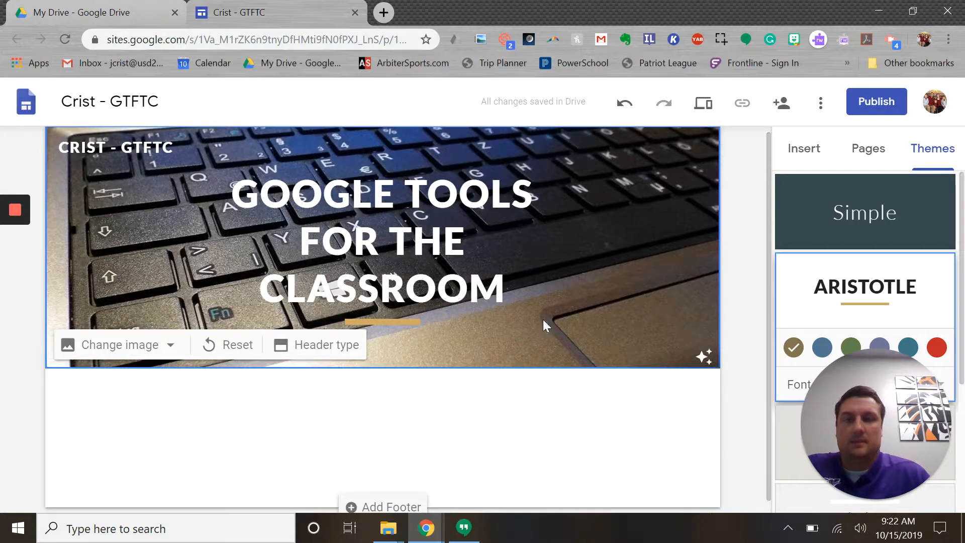
Step: Reopen the header image selection with Google Drive as source and open the Tech Integration folder inside the folder bearing the owner's name
click(171, 351)
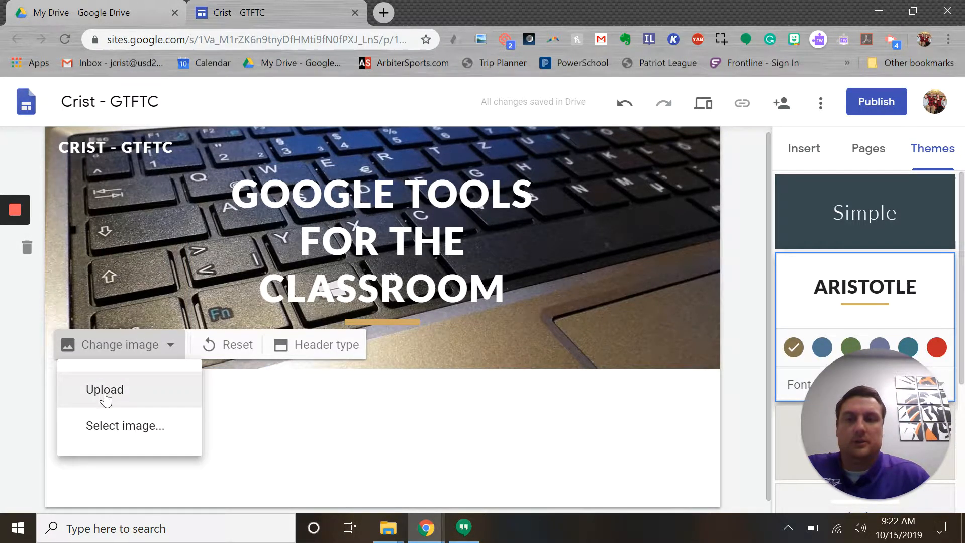
click(117, 428)
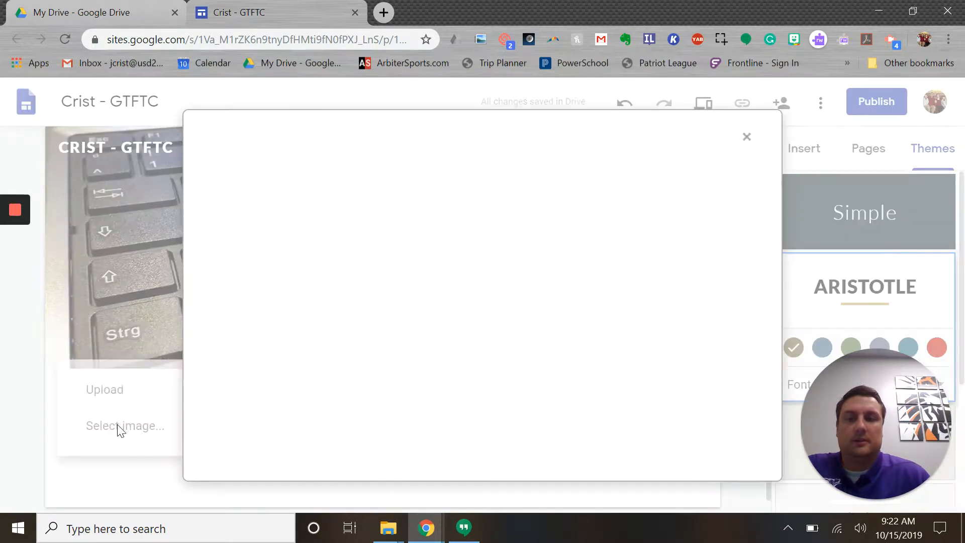
click(522, 176)
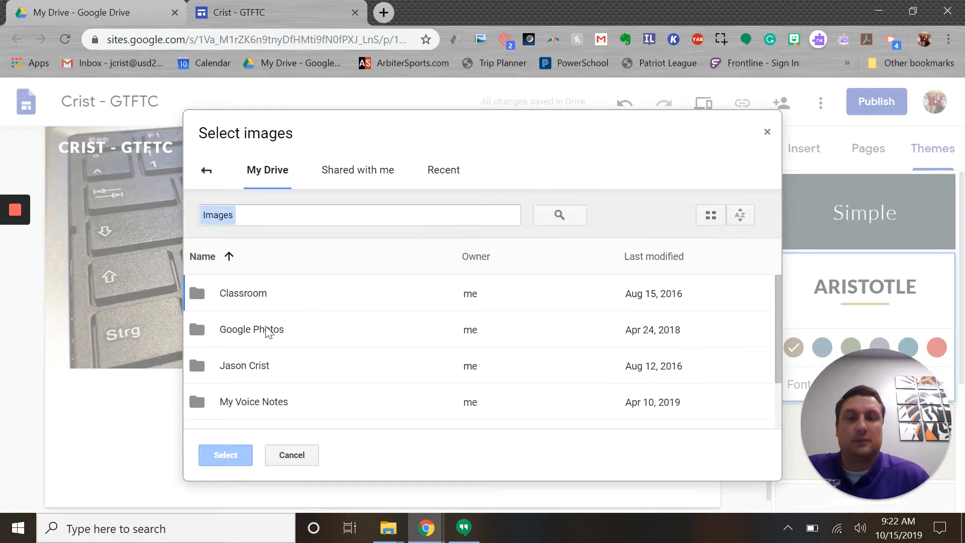
double_click(243, 366)
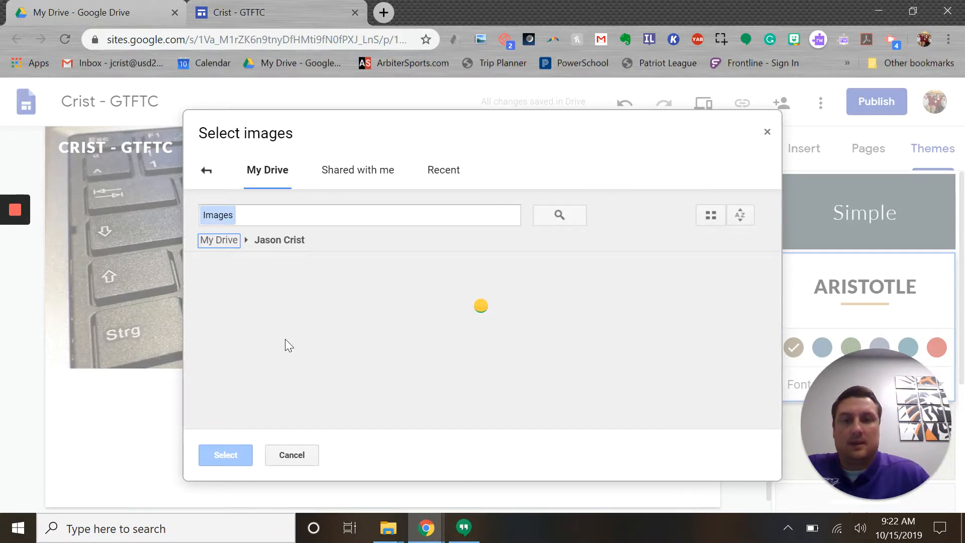
scroll(287, 340, down, 10)
scroll(293, 343, down, 15)
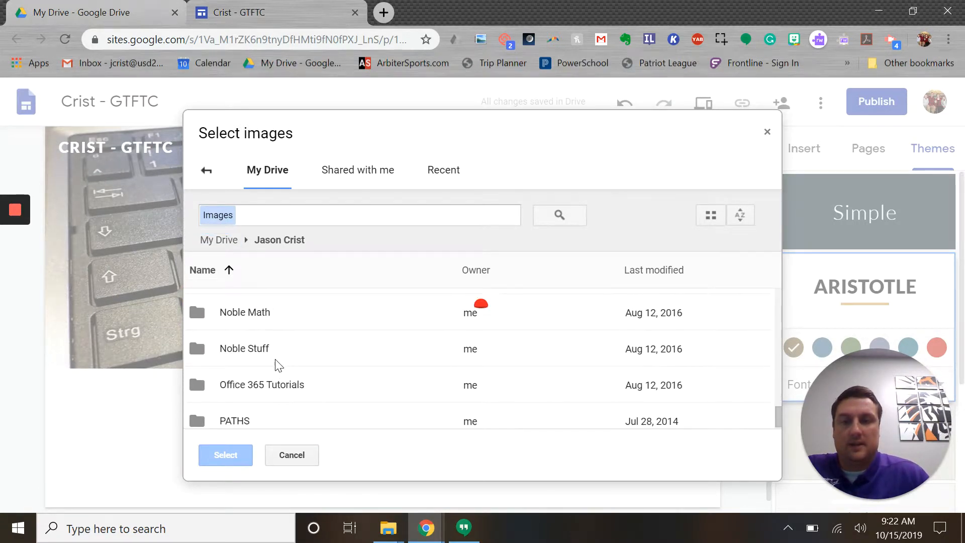
scroll(274, 387, down, 5)
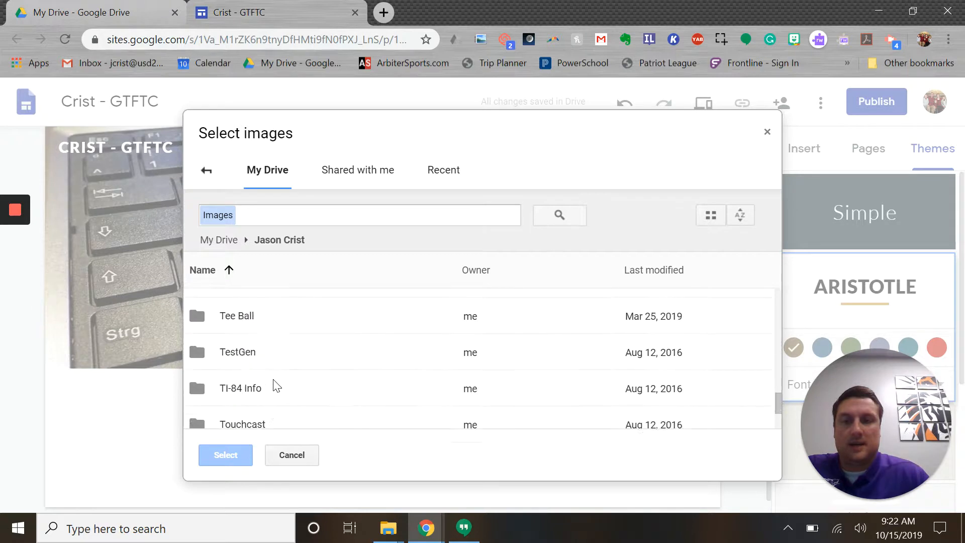
scroll(273, 385, up, 3)
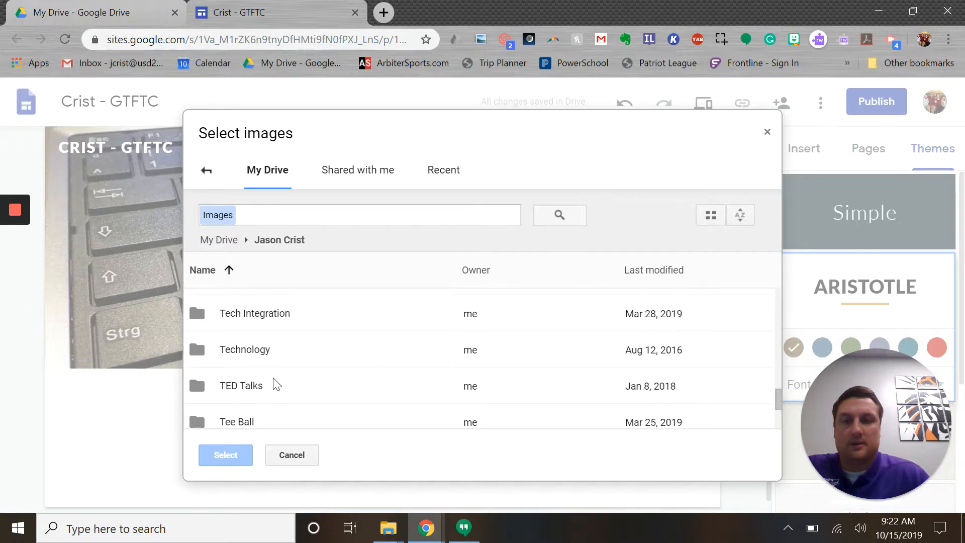
double_click(267, 322)
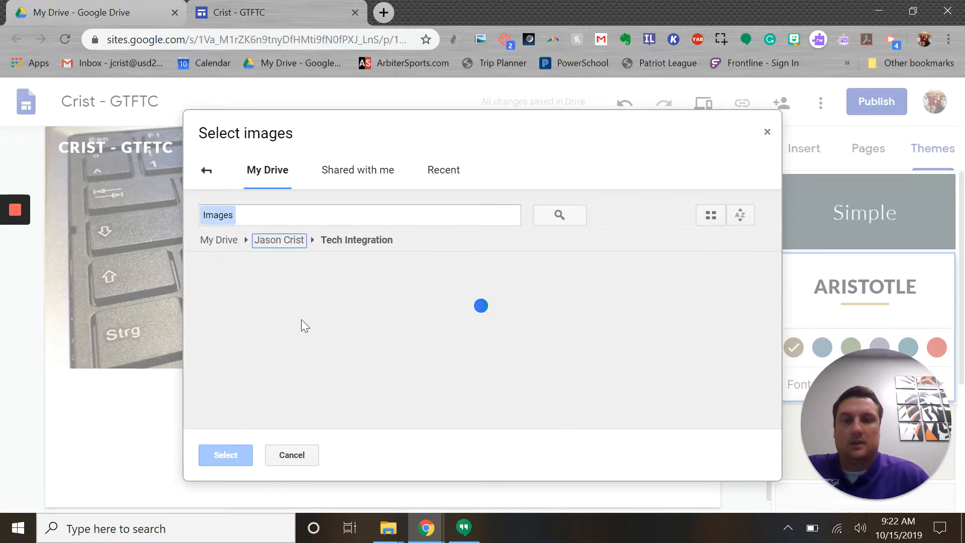
Step: Set the header image to "Welcome - Google Tools for the Classroom .png" from Baker Classes > Google Tools for the Classroom > Class Setup
scroll(282, 373, down, 5)
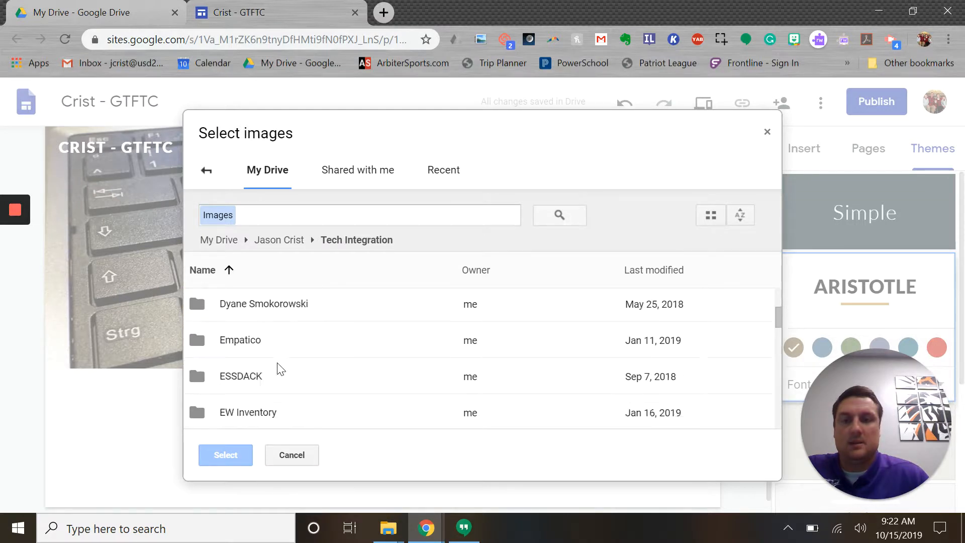
scroll(279, 368, down, 2)
scroll(280, 371, up, 4)
scroll(296, 347, up, 3)
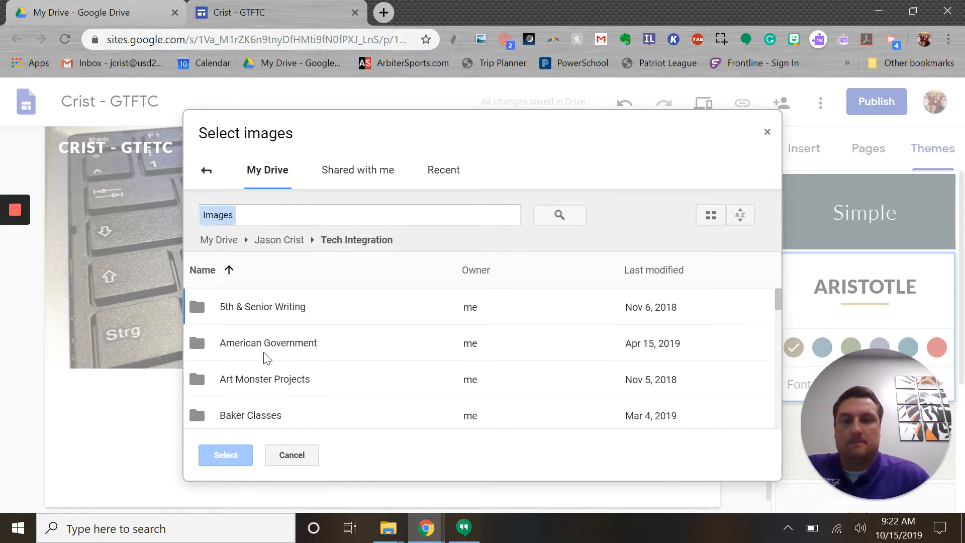
scroll(267, 358, down, 2)
double_click(265, 348)
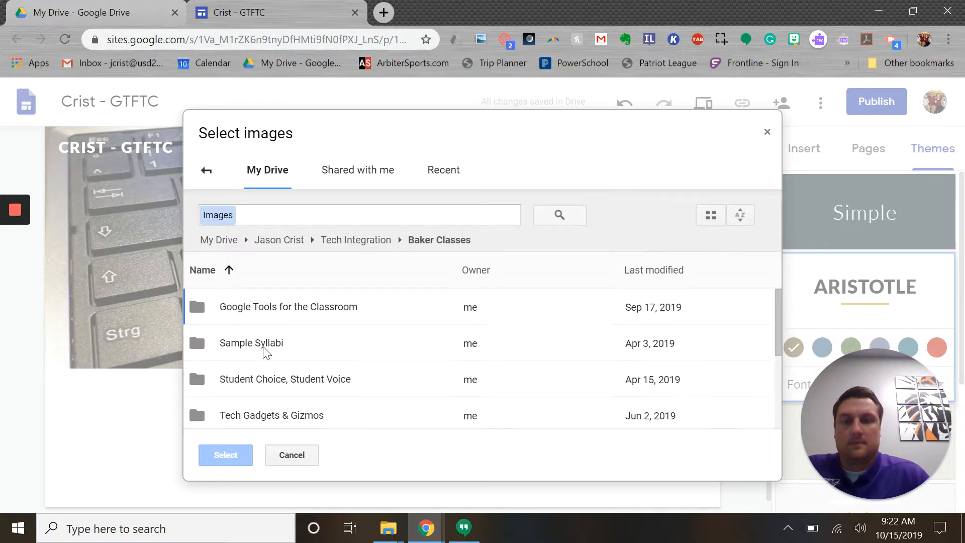
double_click(268, 313)
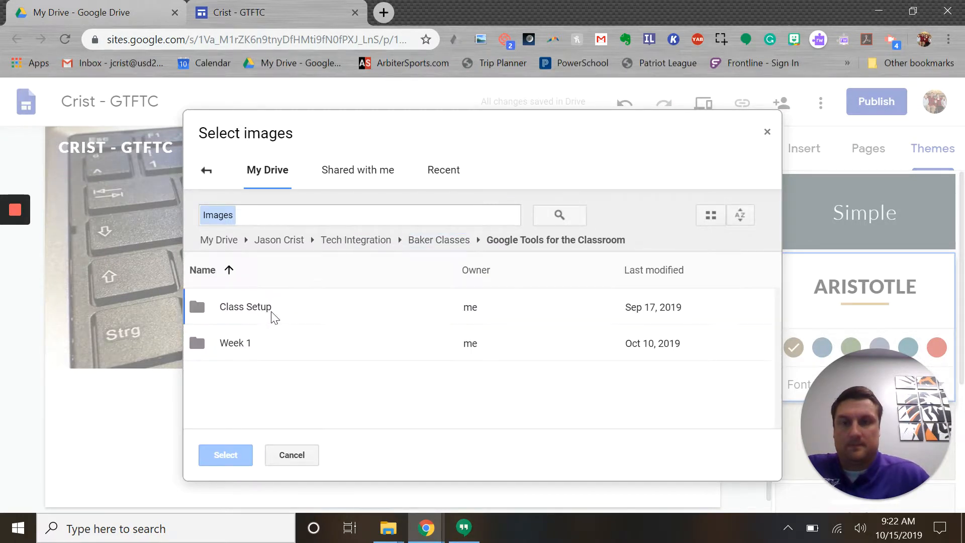
double_click(253, 309)
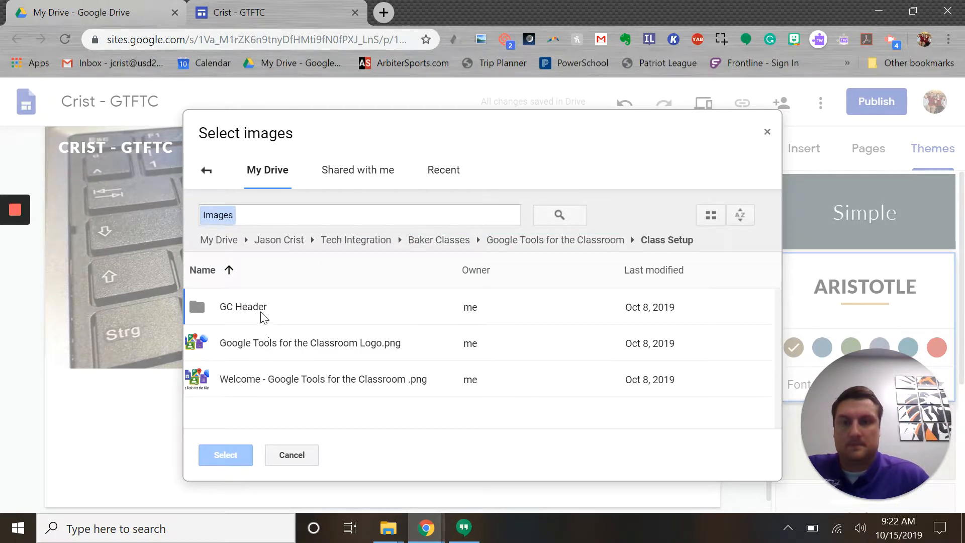
click(263, 385)
click(229, 457)
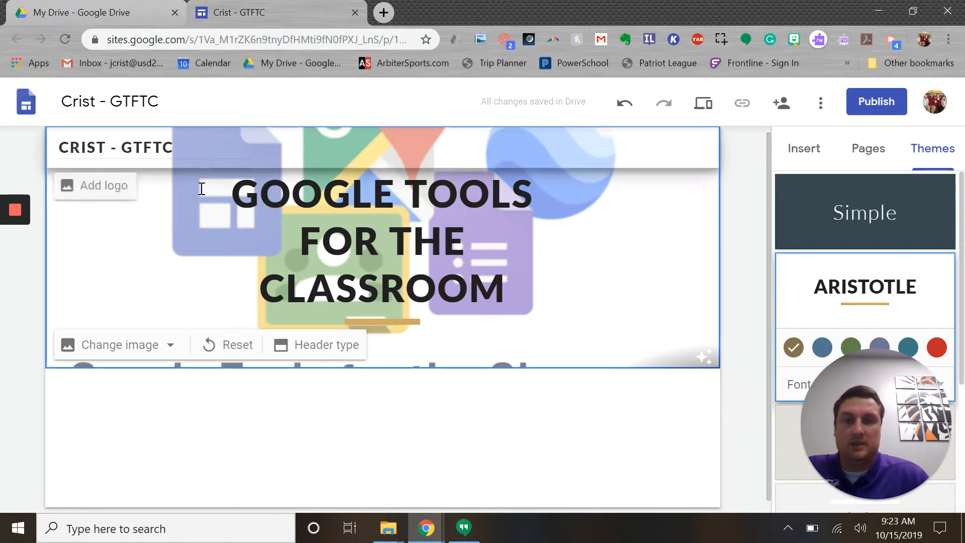
Step: Switch to Google Drive in a new browser tab and create a new Google Drawings file
click(385, 15)
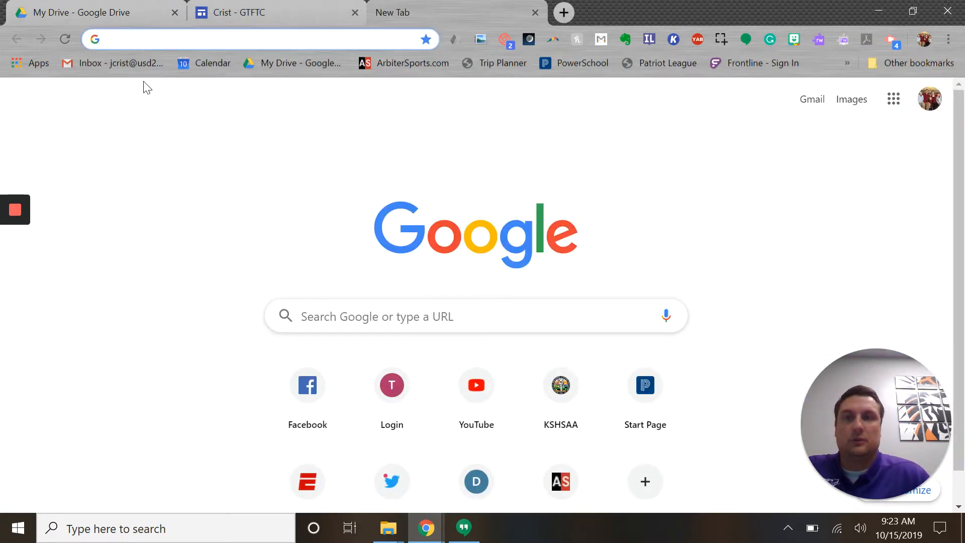
click(270, 71)
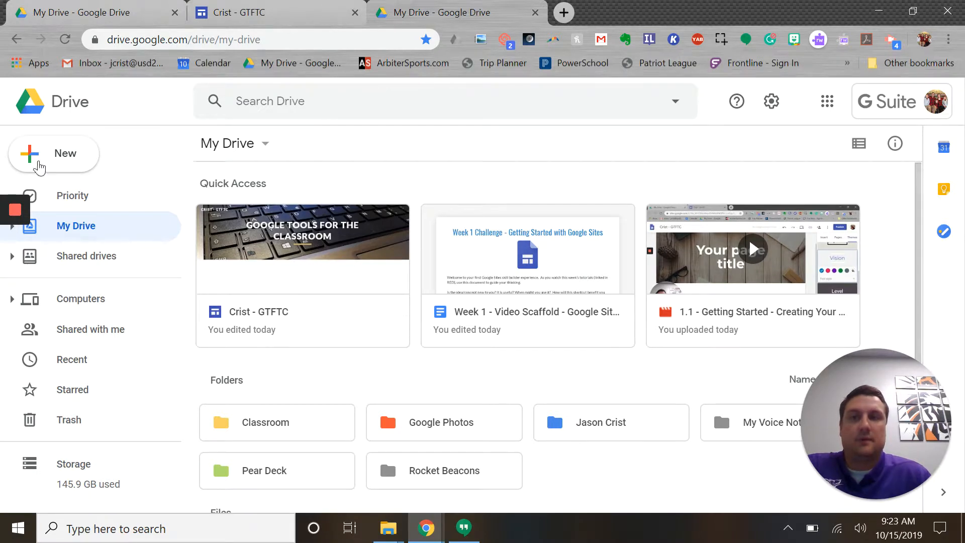
click(33, 166)
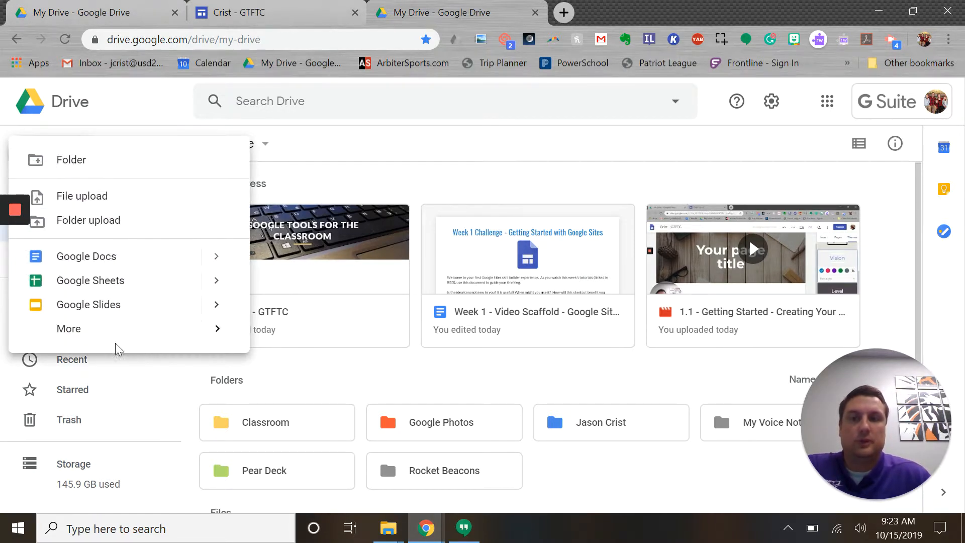
mouse_move(120, 336)
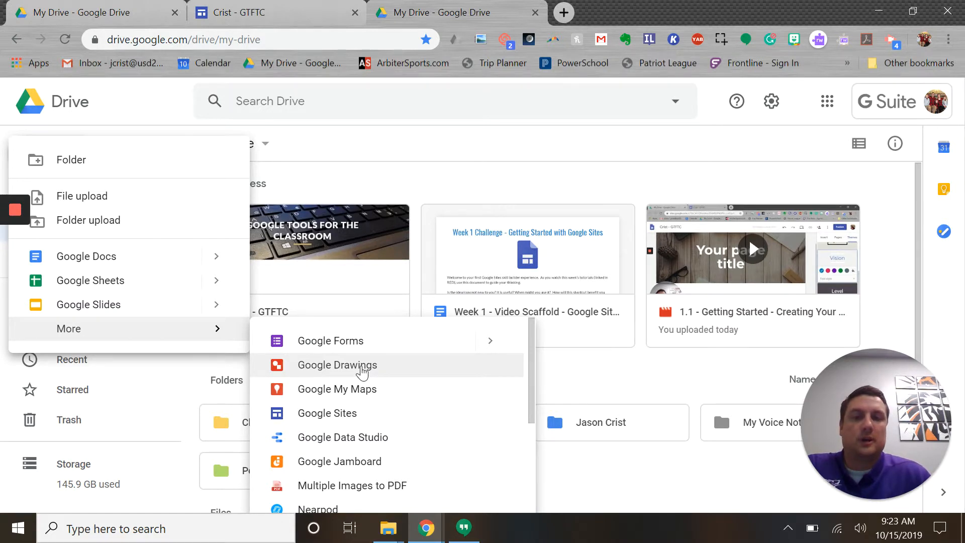
click(360, 371)
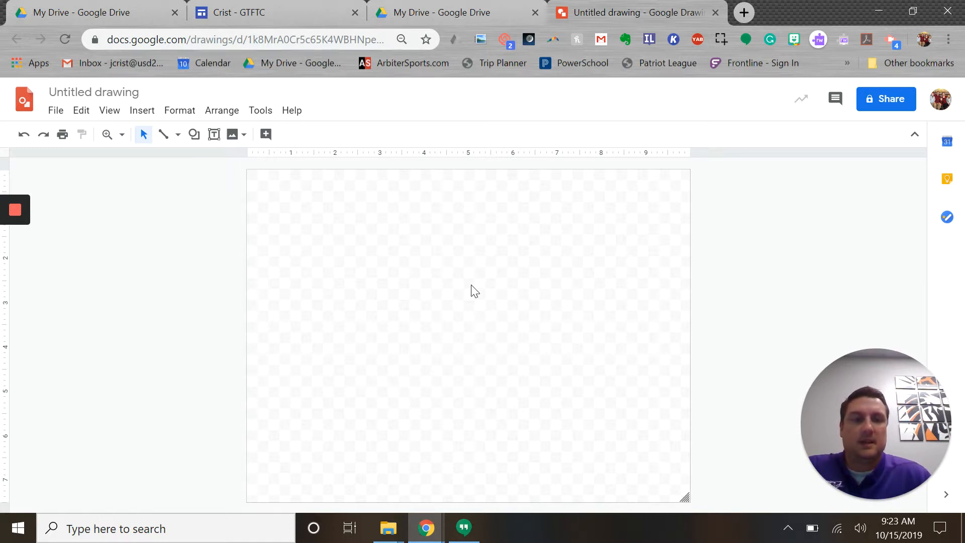
Step: Set the background of the blank drawing to a solid dark teal
right_click(450, 297)
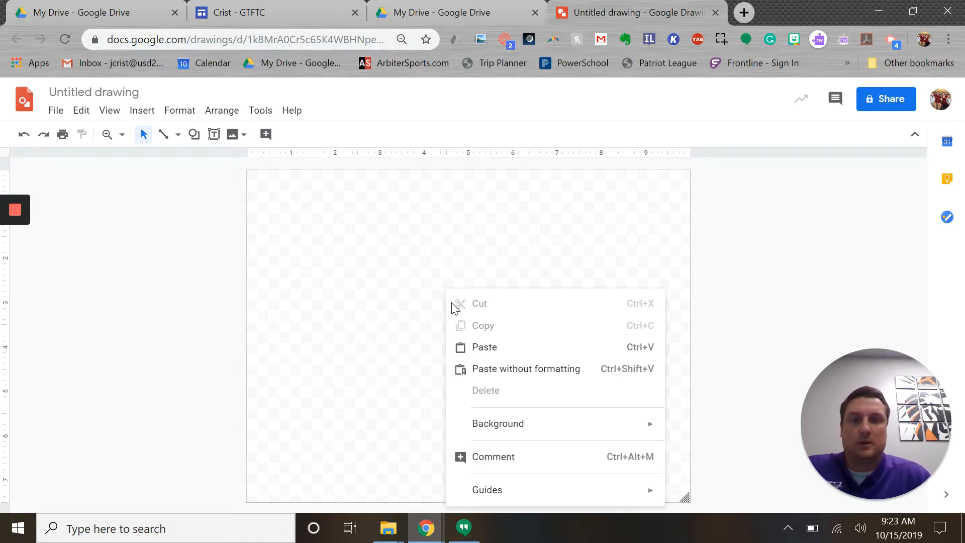
mouse_move(514, 428)
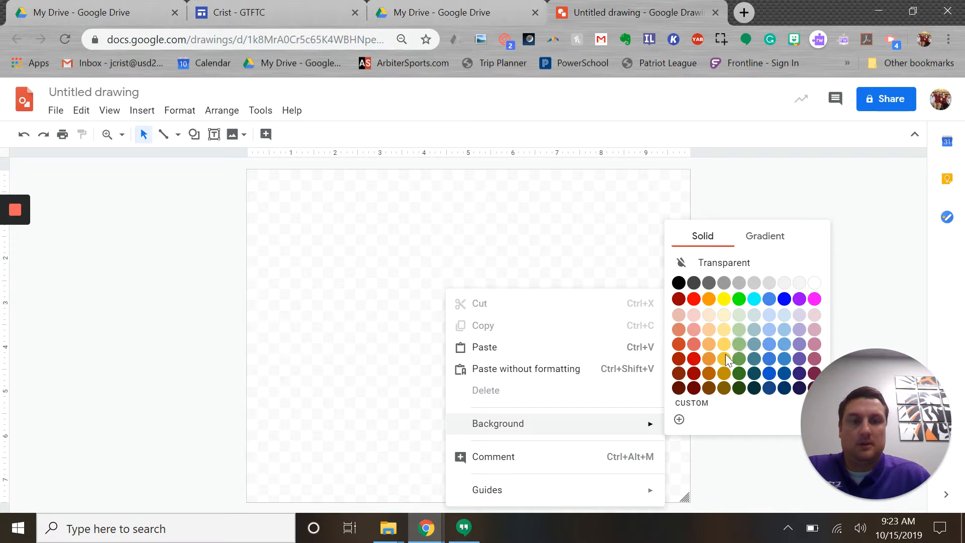
click(755, 373)
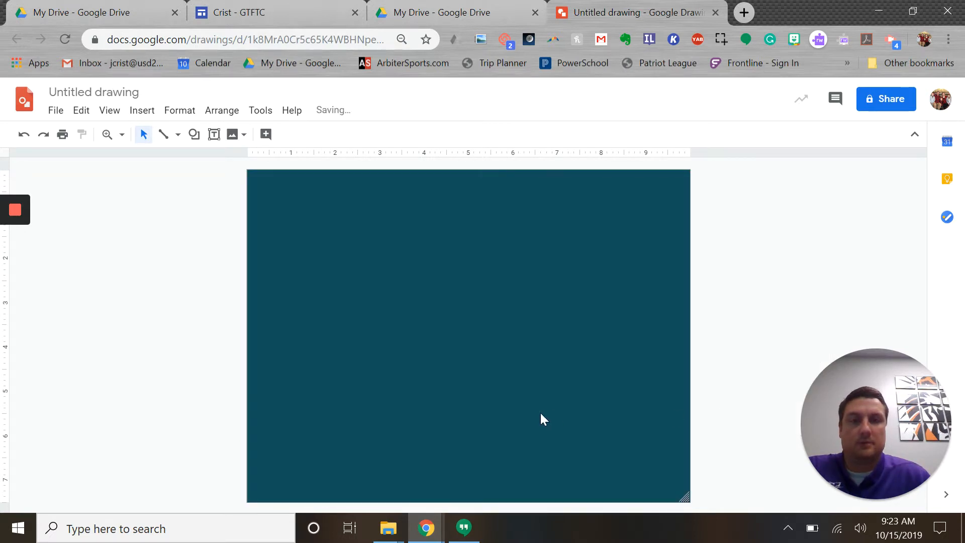
Step: Search the web for "tiger transparent" images and insert the photo of the crouching orange tiger into the drawing
click(146, 116)
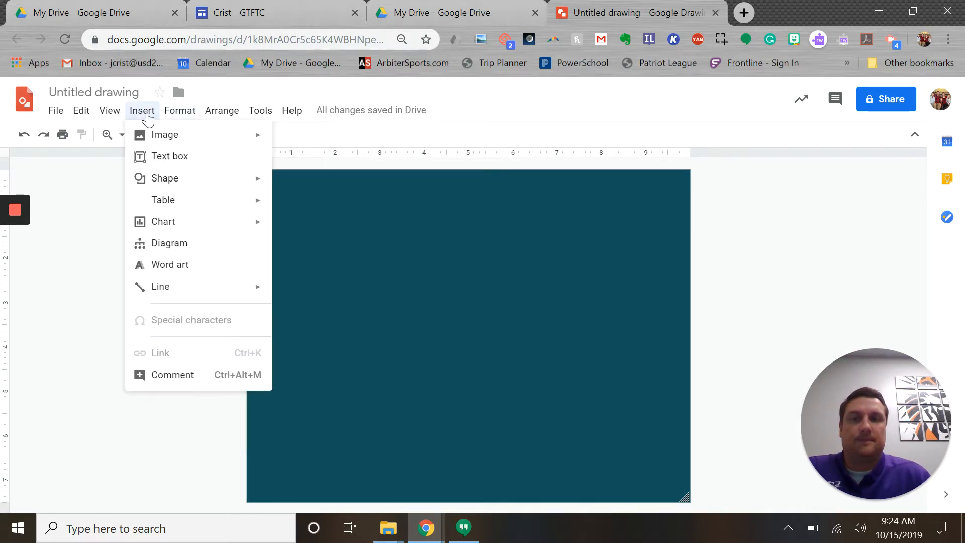
mouse_move(158, 140)
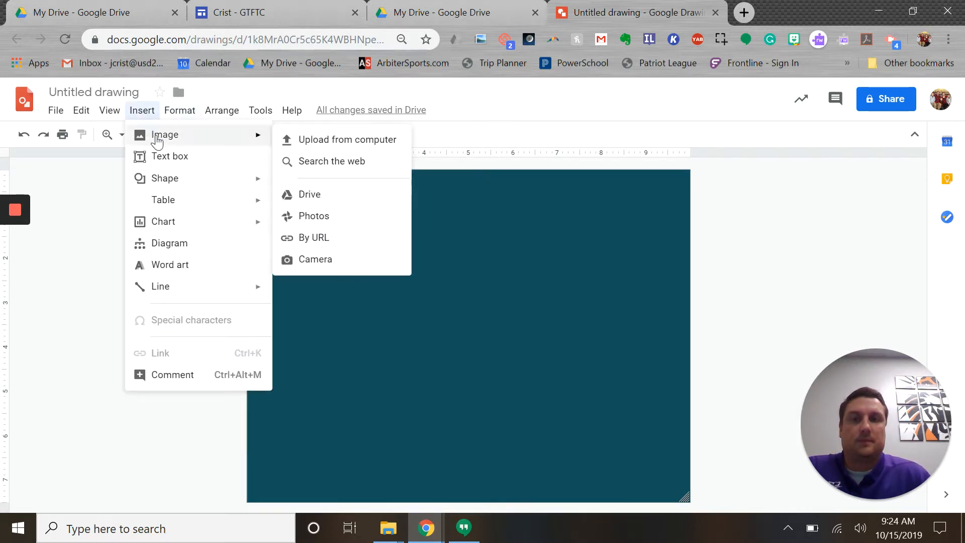
click(326, 162)
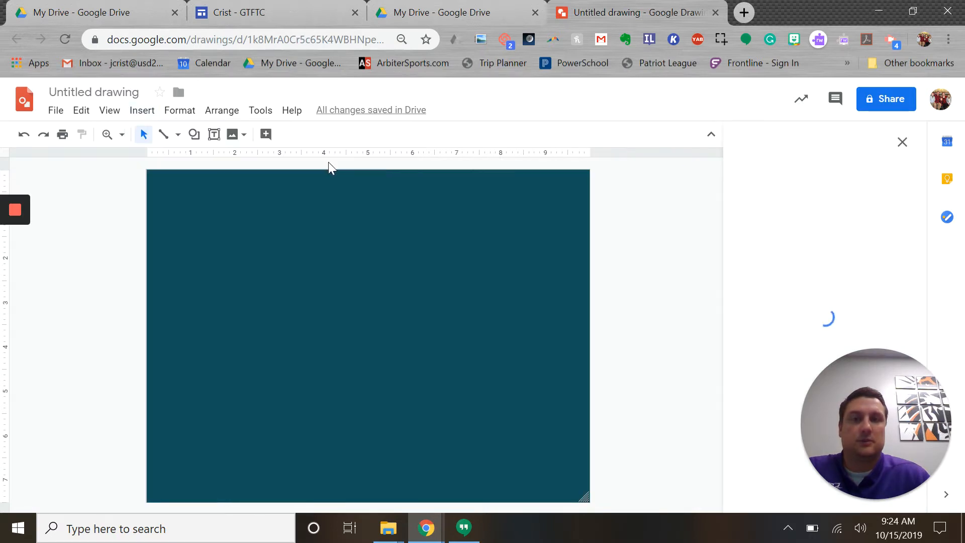
text(tiger)
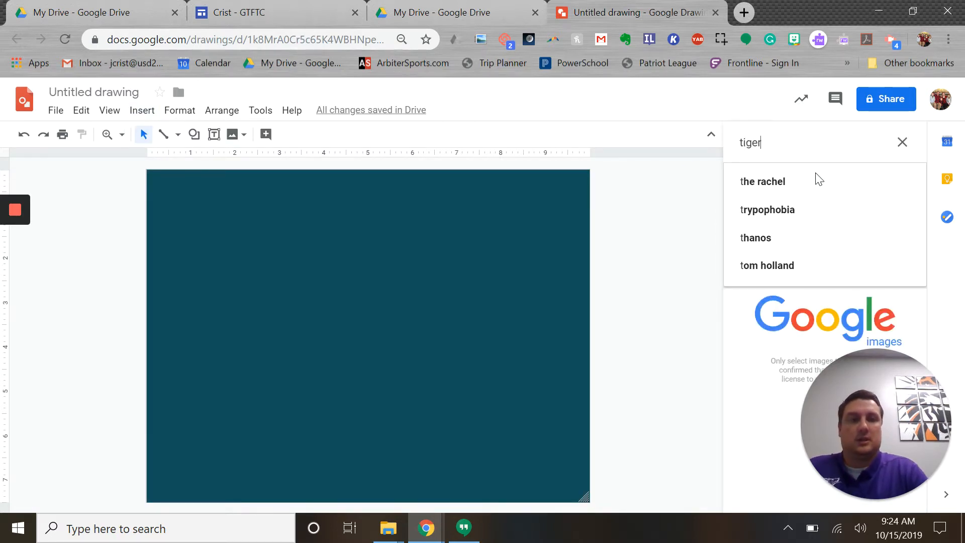
text( trans)
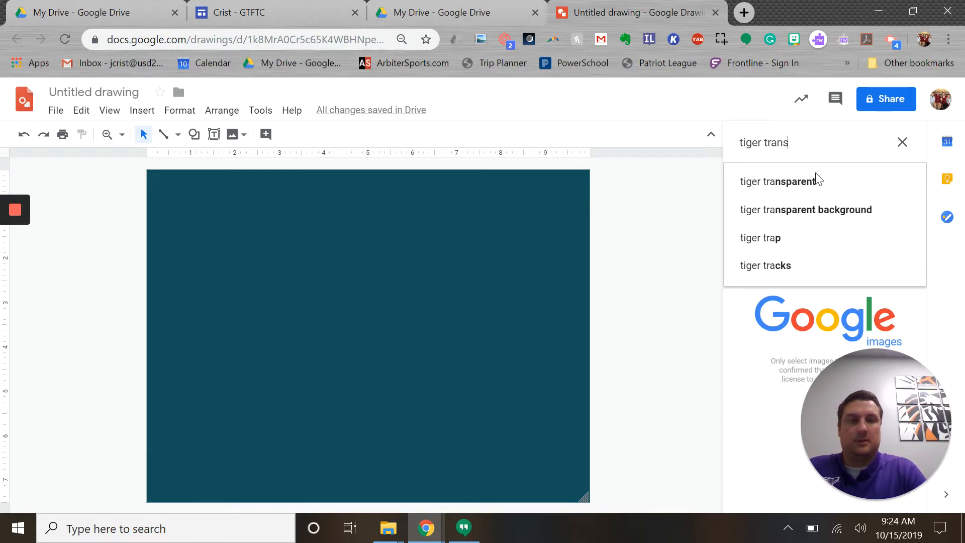
click(816, 174)
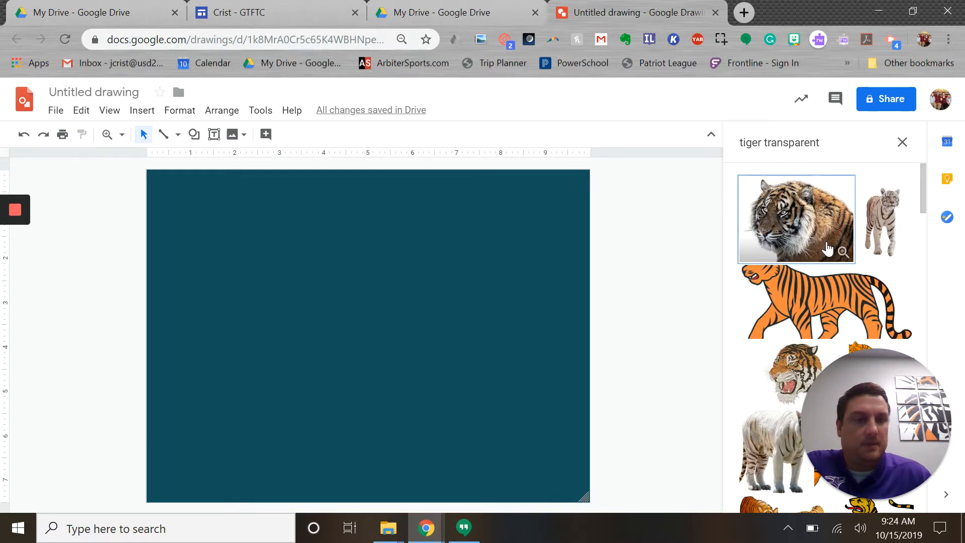
drag(797, 226, 397, 319)
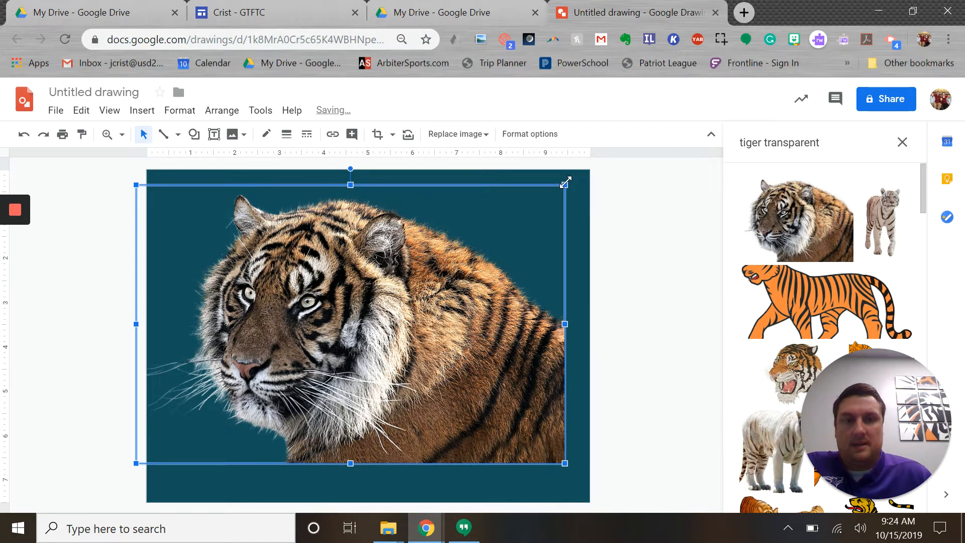
Step: Shrink the tiger image slightly and reposition it near the centre of the teal canvas
drag(565, 182, 531, 203)
drag(403, 299, 438, 295)
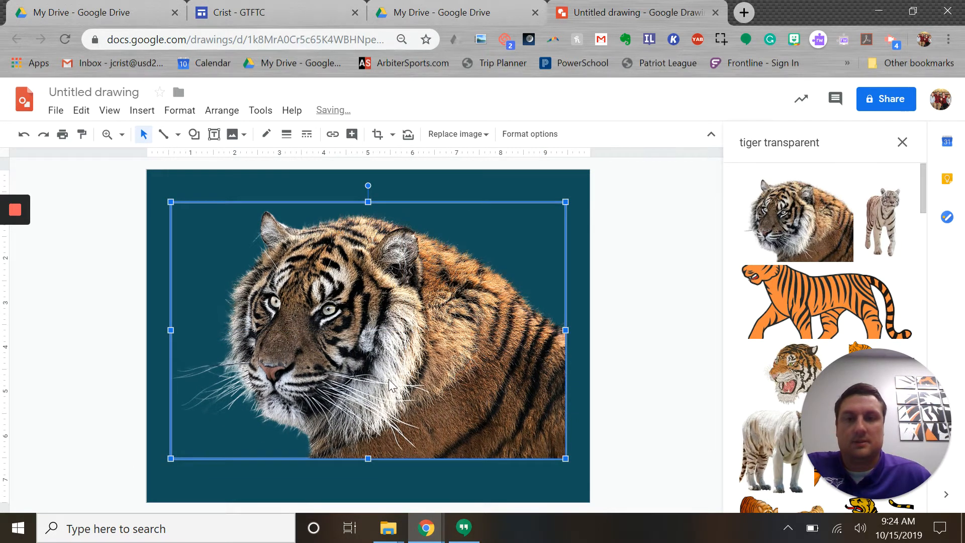
drag(391, 385, 378, 386)
Step: Rename the drawing as "Tiger Header"
click(108, 95)
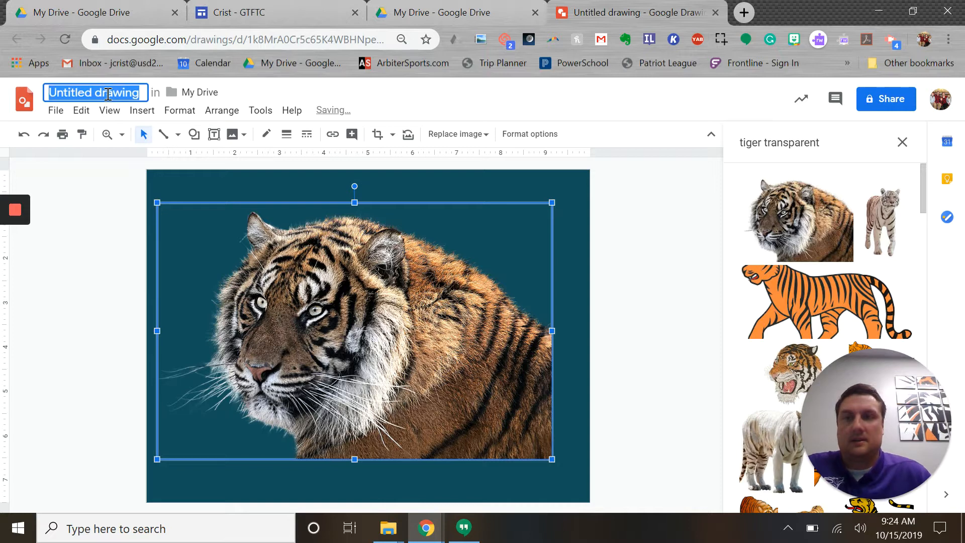
text(Tiger H)
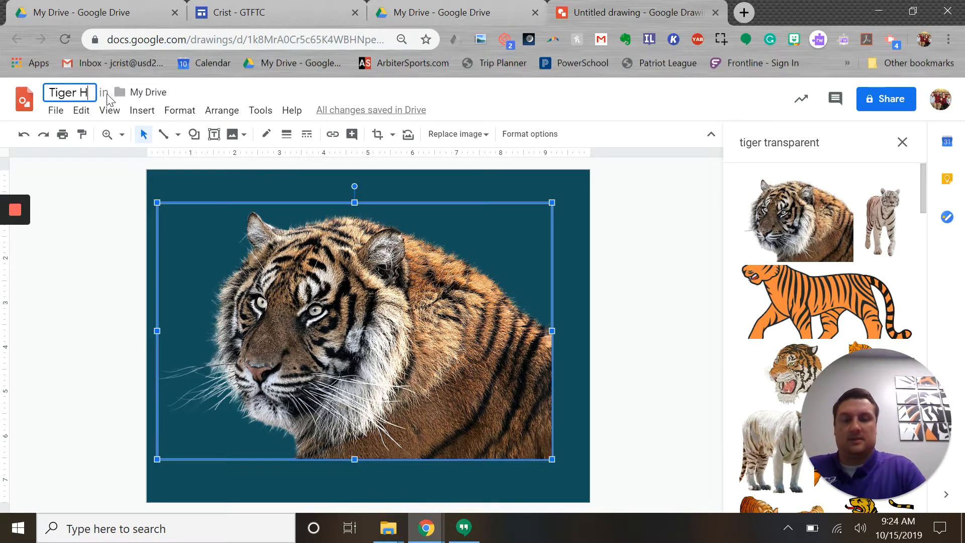
text(eader)
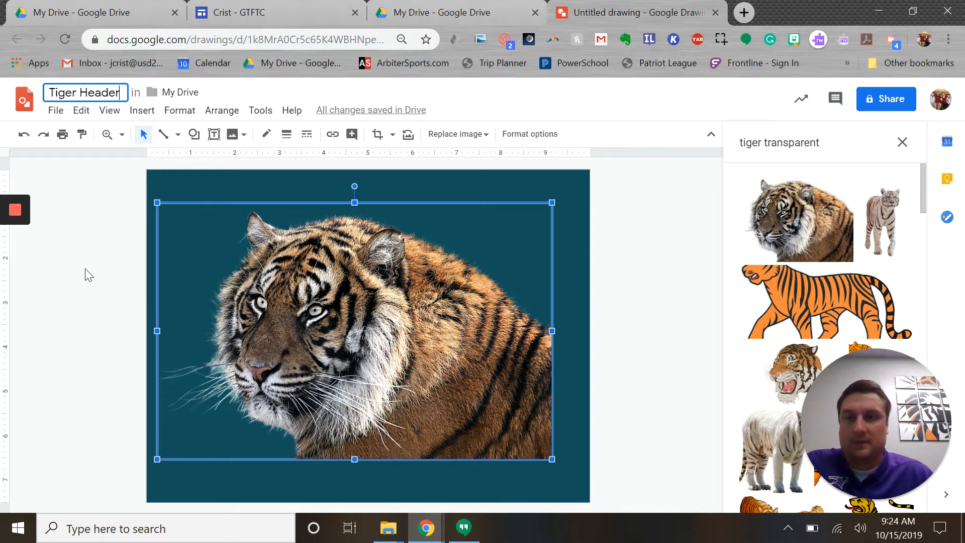
click(84, 253)
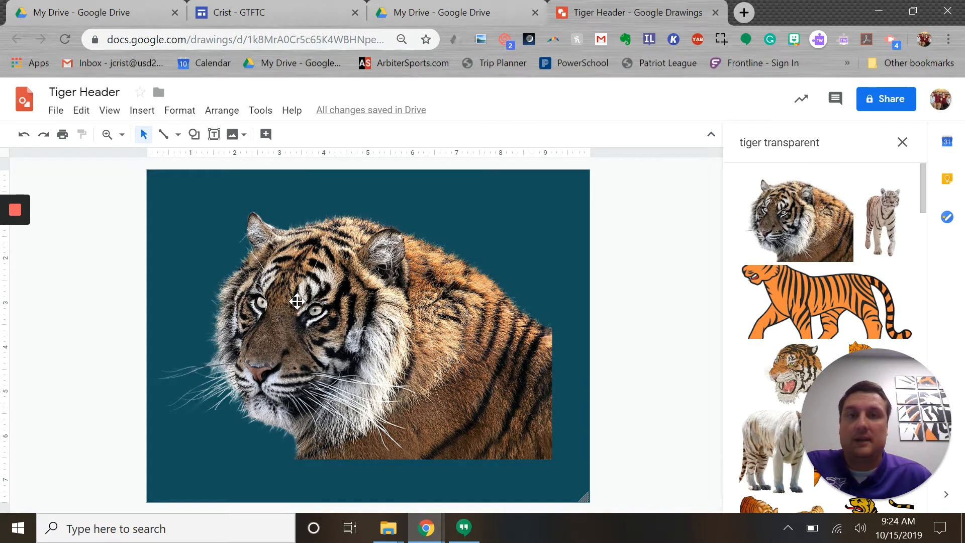
Step: Download the drawing as a PNG image and dismiss the browser's download notice
click(56, 112)
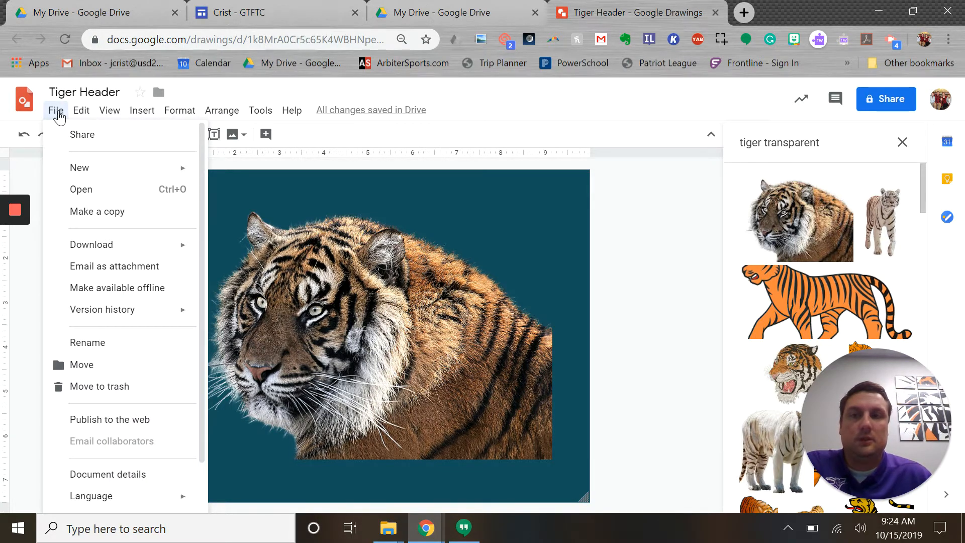
mouse_move(103, 250)
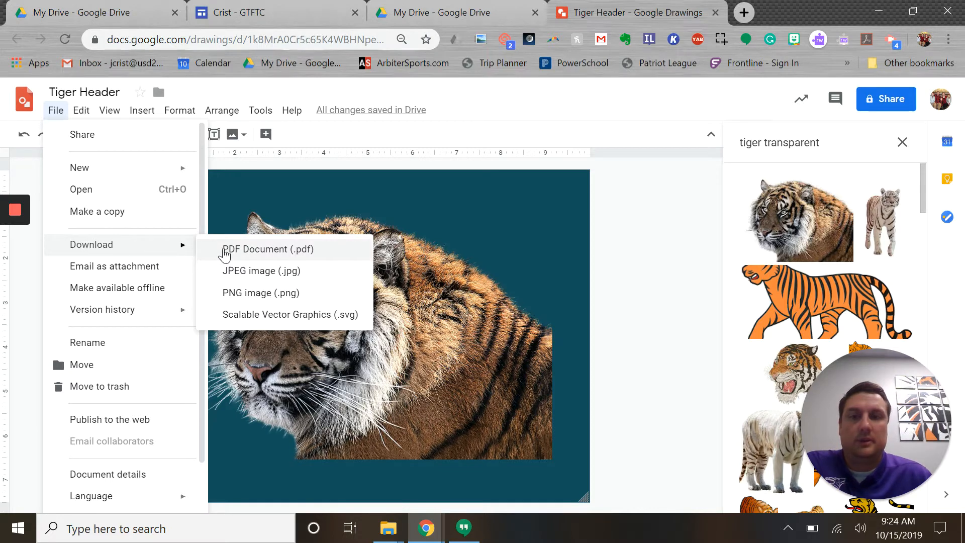
click(245, 297)
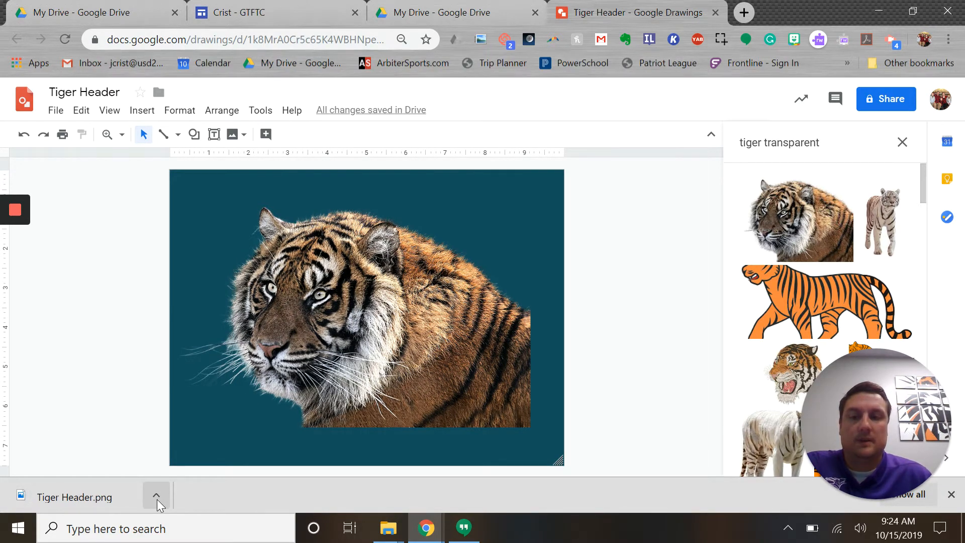
click(157, 499)
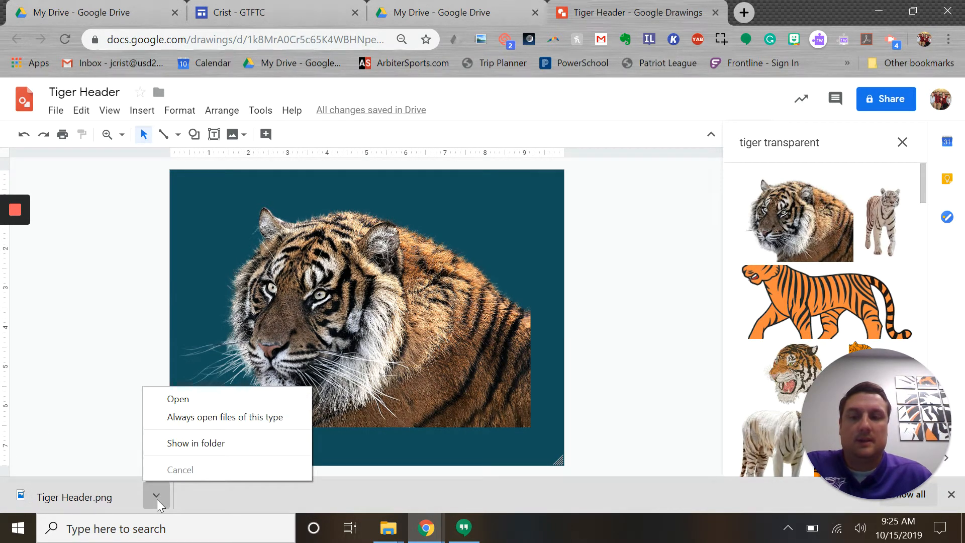
click(215, 501)
click(951, 495)
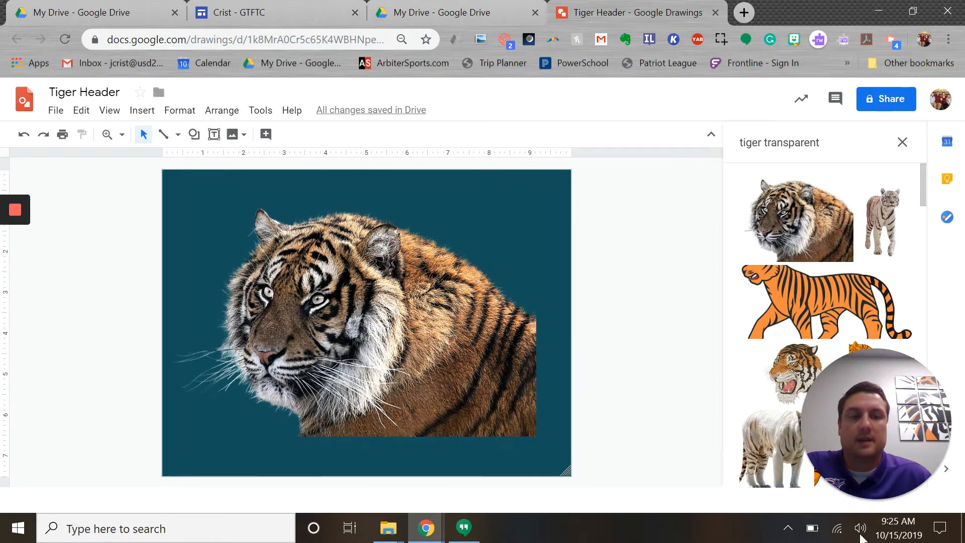
Step: Switch to the Google Sites editor and upload the "Tiger Header" PNG from the Downloads folder as the header image
click(315, 11)
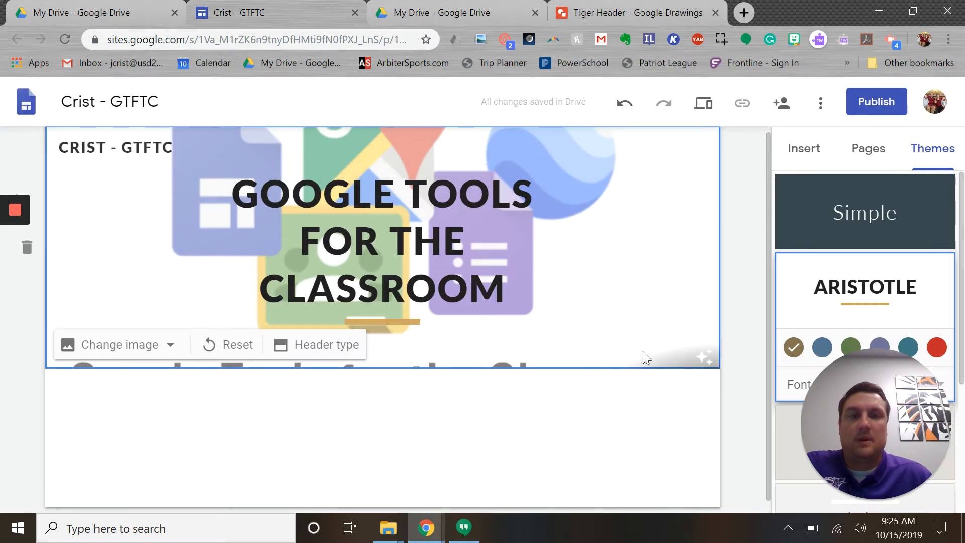
click(170, 345)
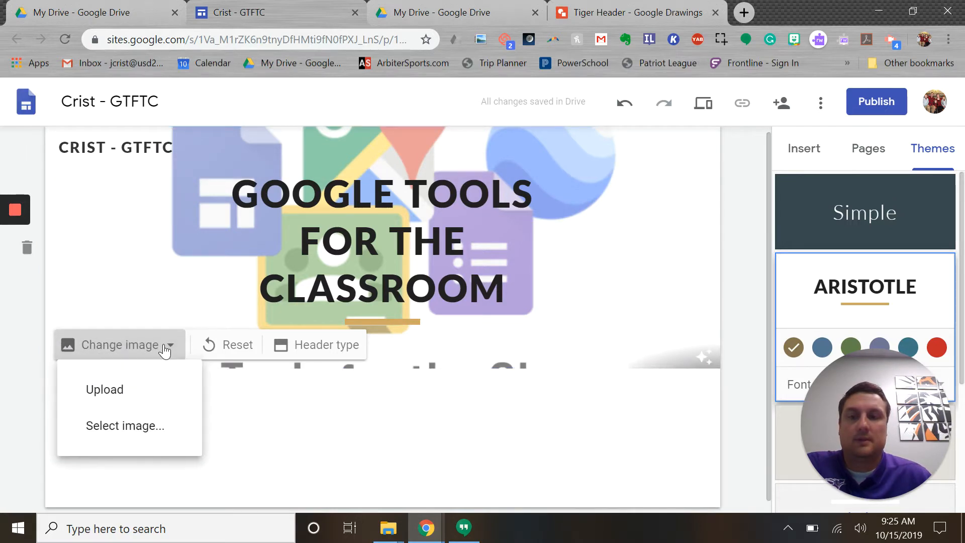
click(108, 396)
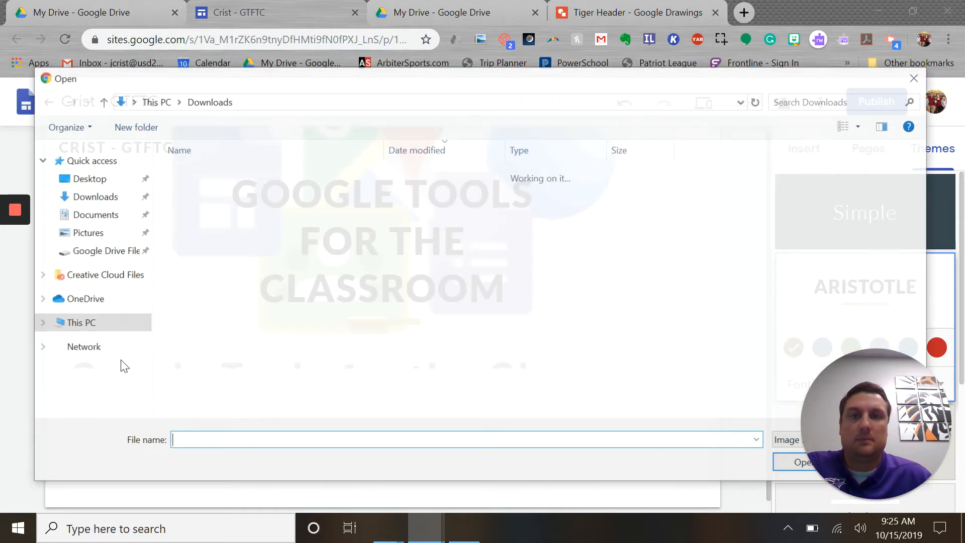
click(103, 196)
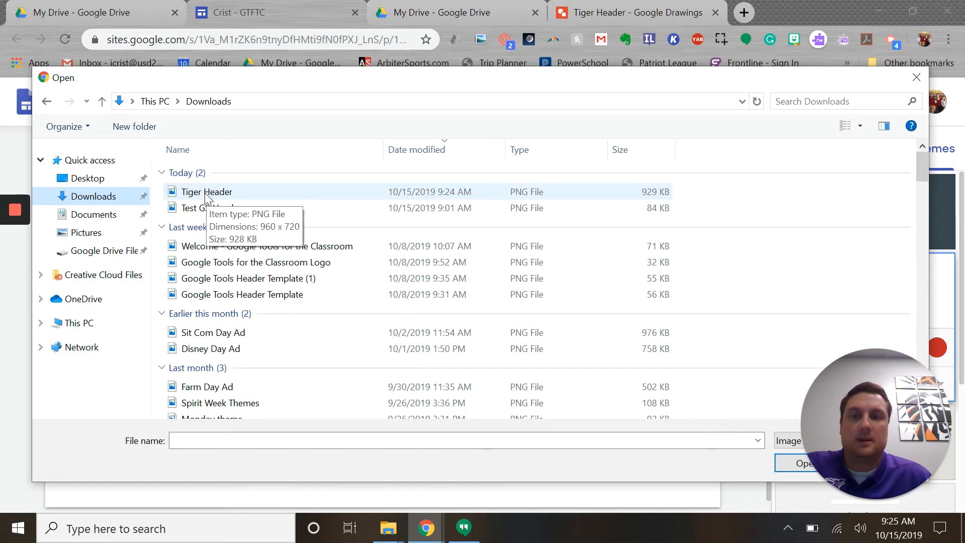
double_click(205, 194)
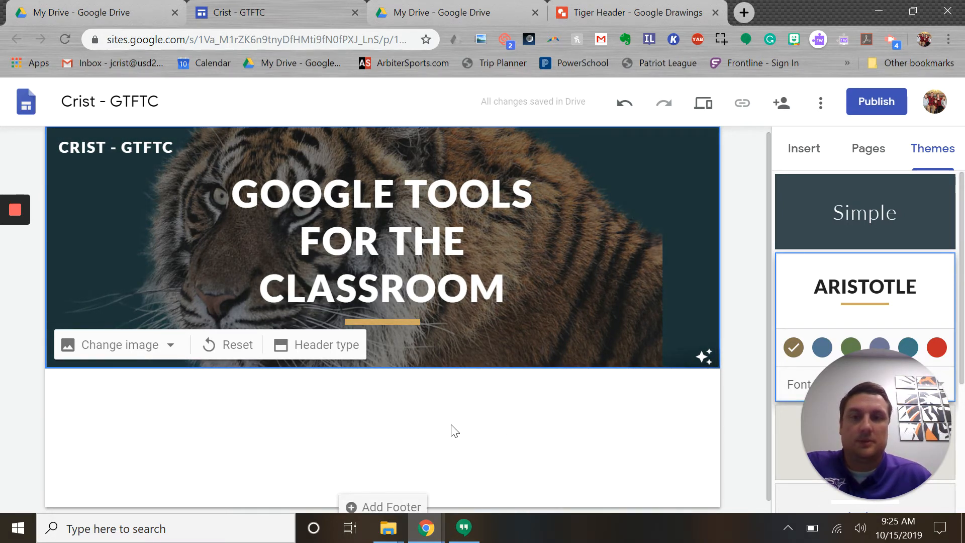
click(170, 344)
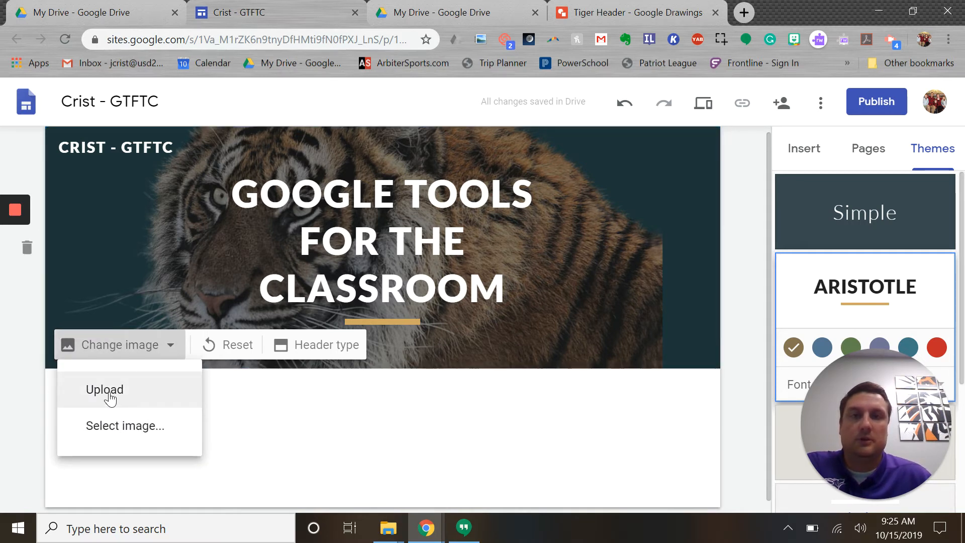
click(112, 426)
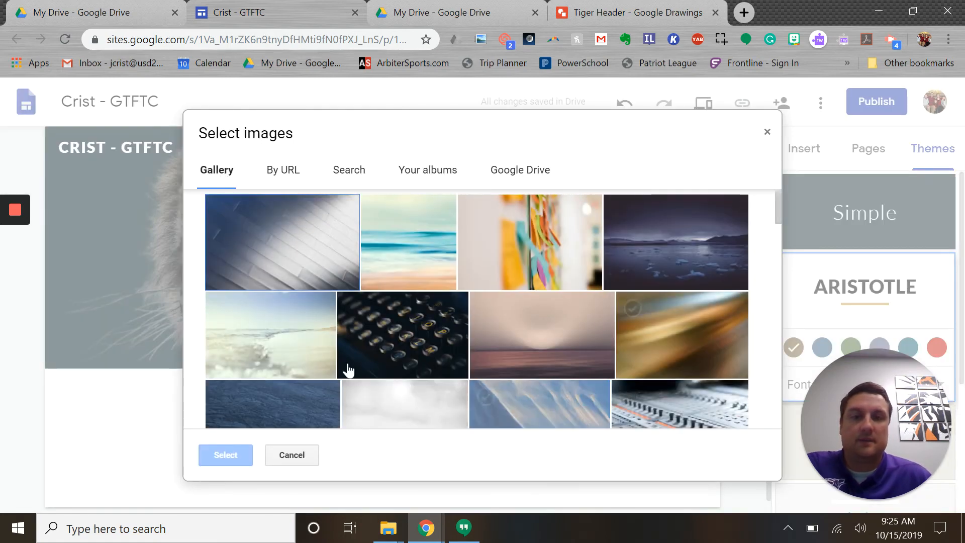
click(346, 176)
click(292, 455)
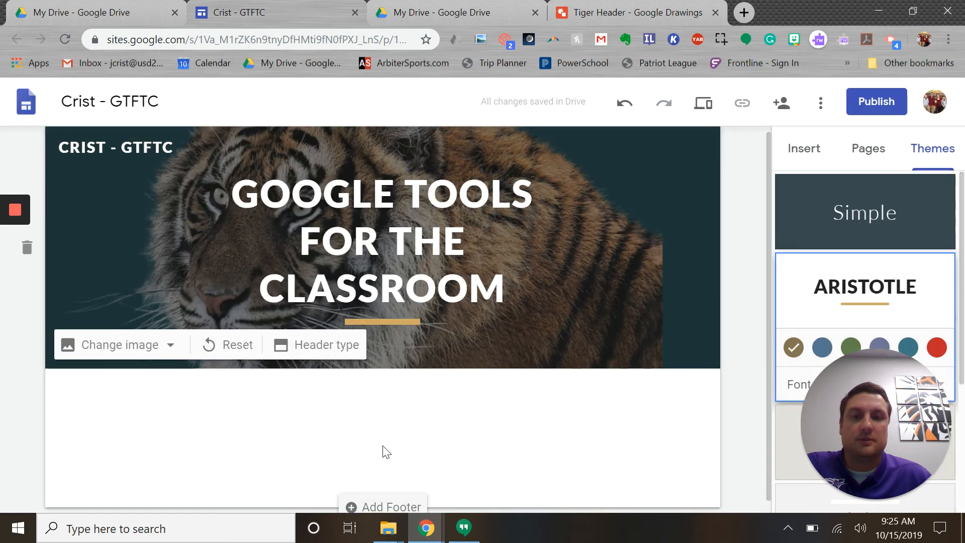